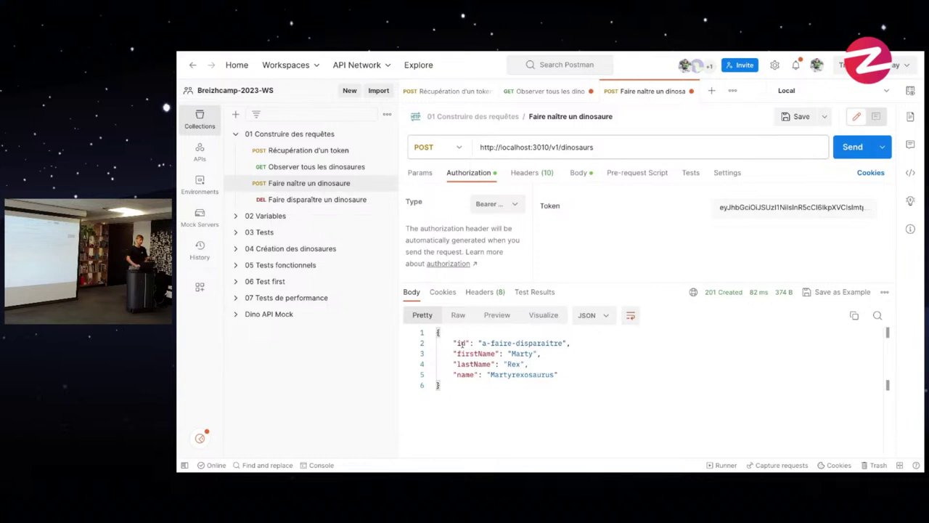
Step: Examine the firstName, lastName and name fields in the response of the Faire naître un dinosaure request
{"action": "left_click", "coordinate": [472, 353]}
{"action": "left_click", "coordinate": [464, 363]}
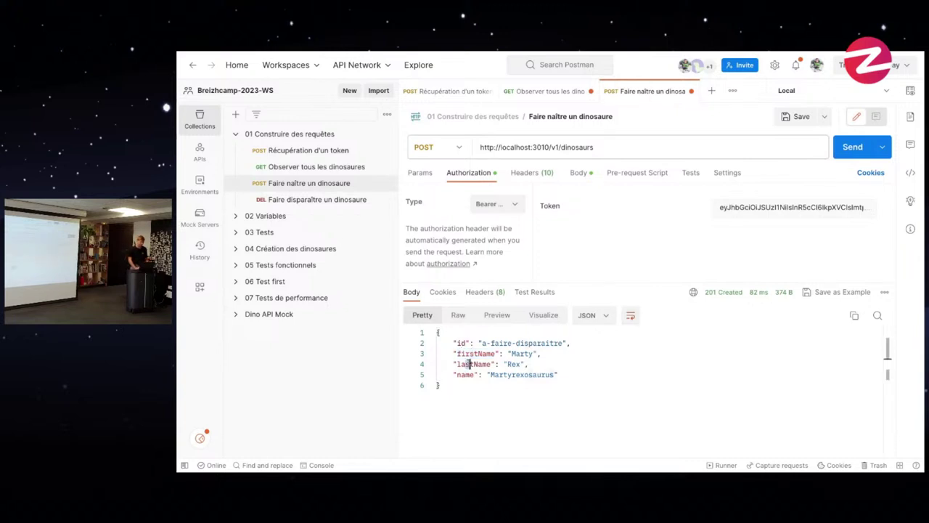
{"action": "left_click", "coordinate": [465, 375]}
{"action": "double_click", "coordinate": [464, 374]}
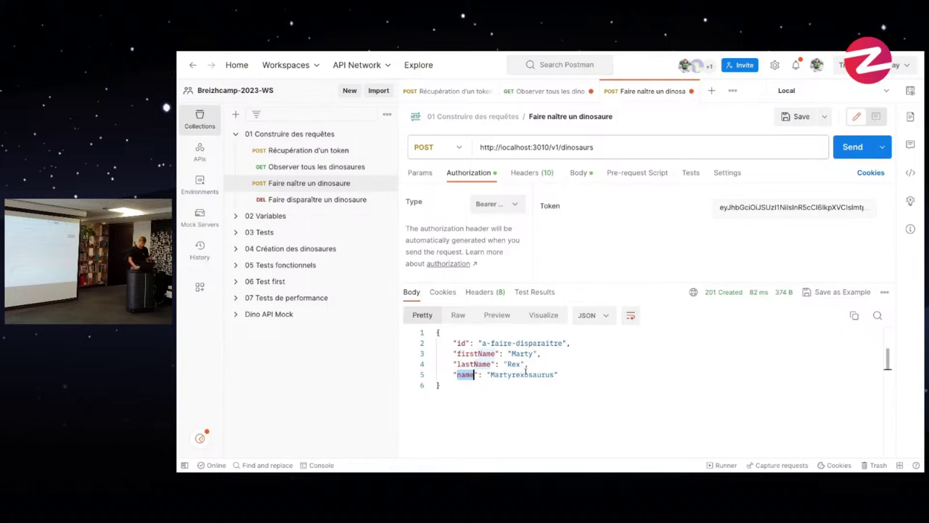
{"action": "key", "text": "ctrl+Left"}
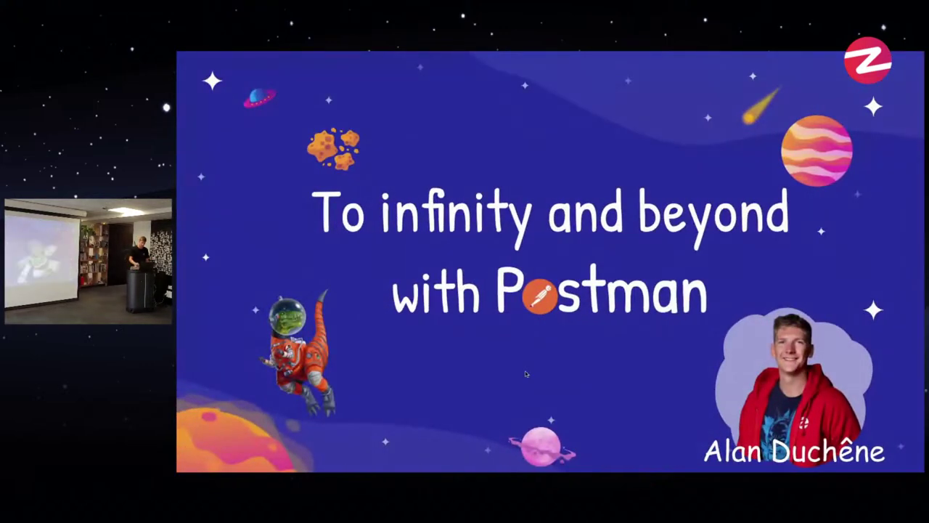
{"action": "key", "text": "Right"}
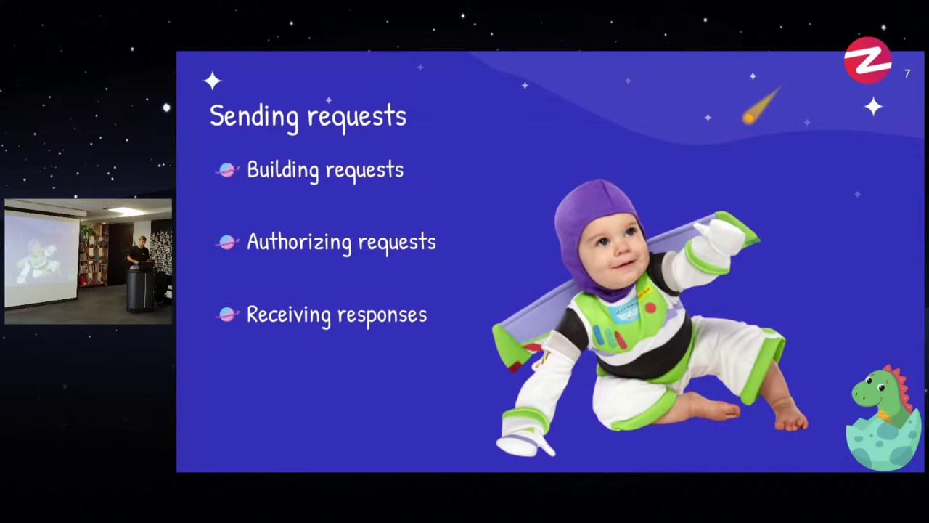
{"action": "key", "text": "Right"}
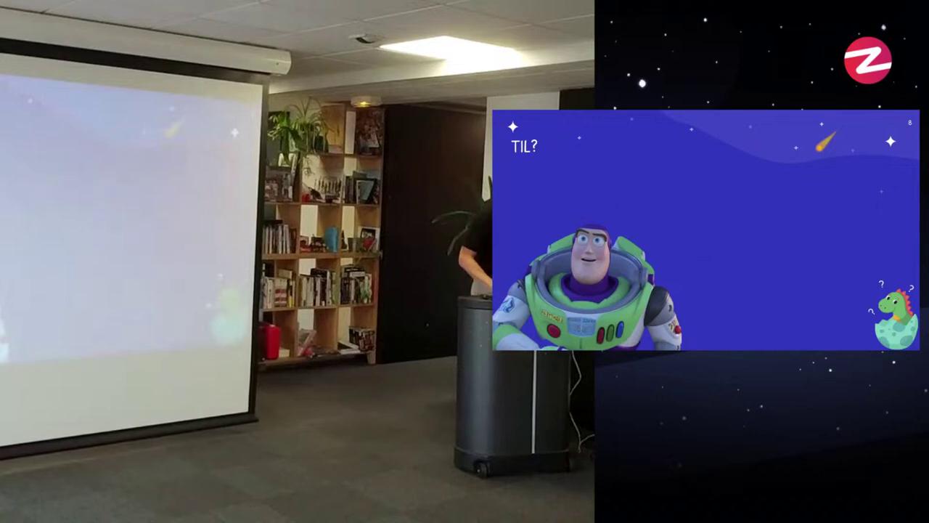
{"action": "key", "text": "ctrl+Right"}
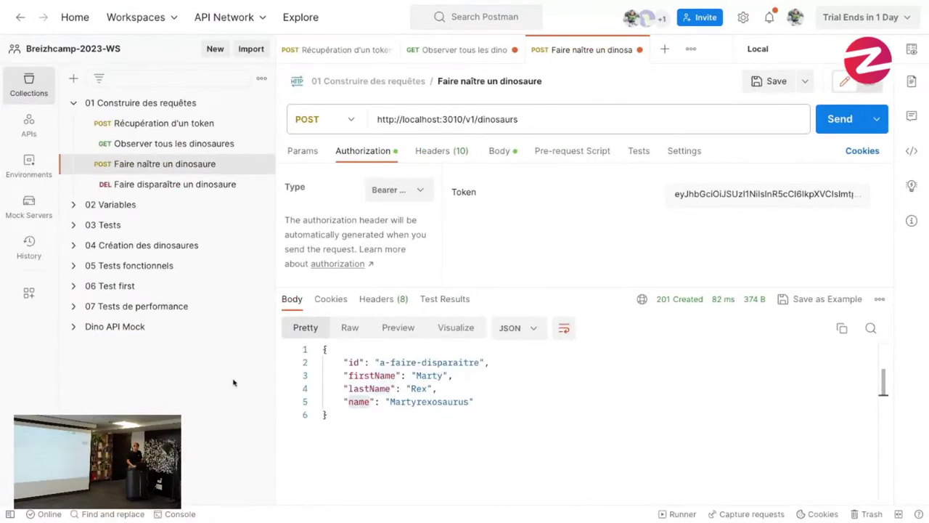
Step: Compare the methods and URLs of the observe, create and delete dinosaur requests in 01 Construire des requêtes
{"action": "left_click", "coordinate": [188, 152]}
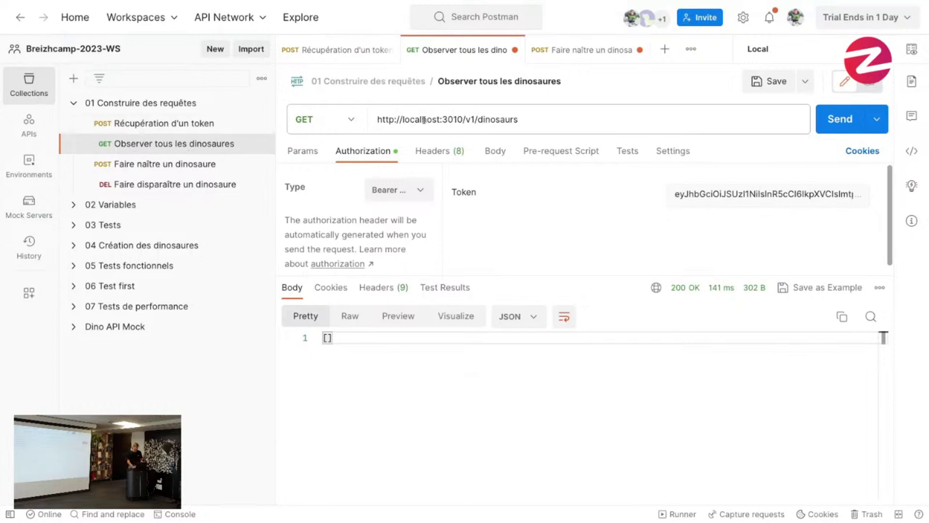
{"action": "left_click", "coordinate": [185, 166]}
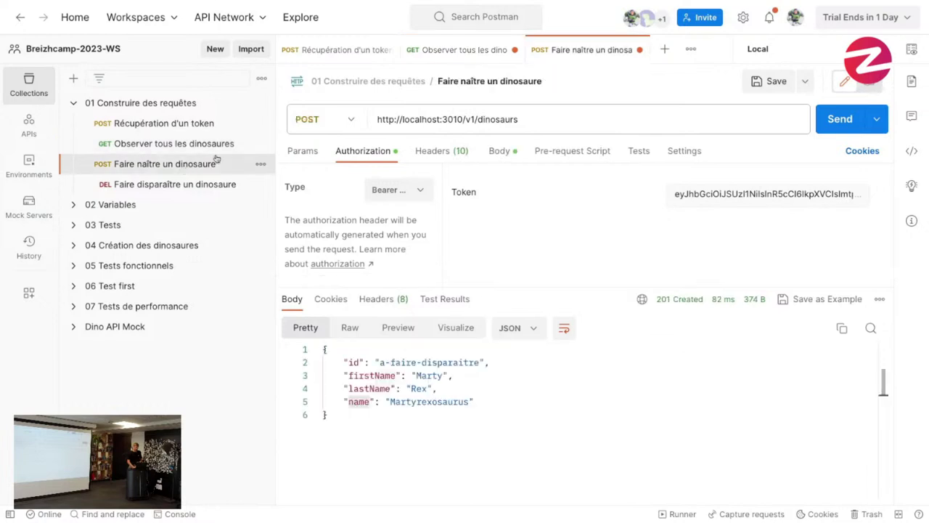
{"action": "left_click", "coordinate": [151, 191]}
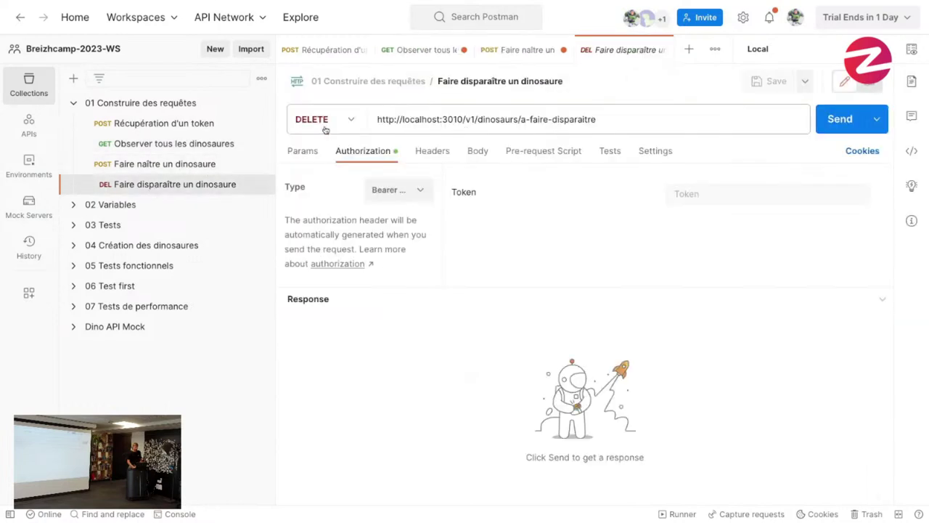
Step: Replace the URL of the Observer tous les dinosaures request in 01 Construire des requêtes with the variable {{url}}
{"action": "left_click", "coordinate": [198, 144]}
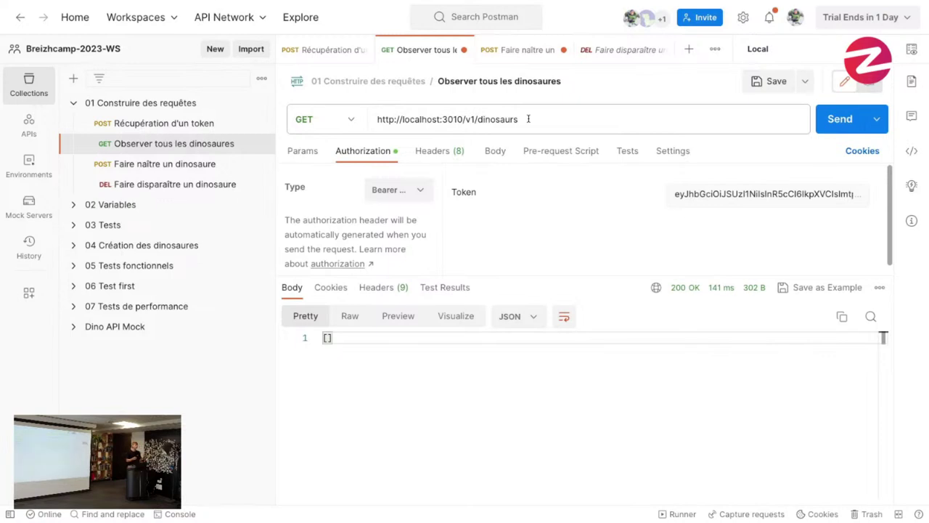
{"action": "left_click_drag", "start_coordinate": [528, 119], "coordinate": [373, 114]}
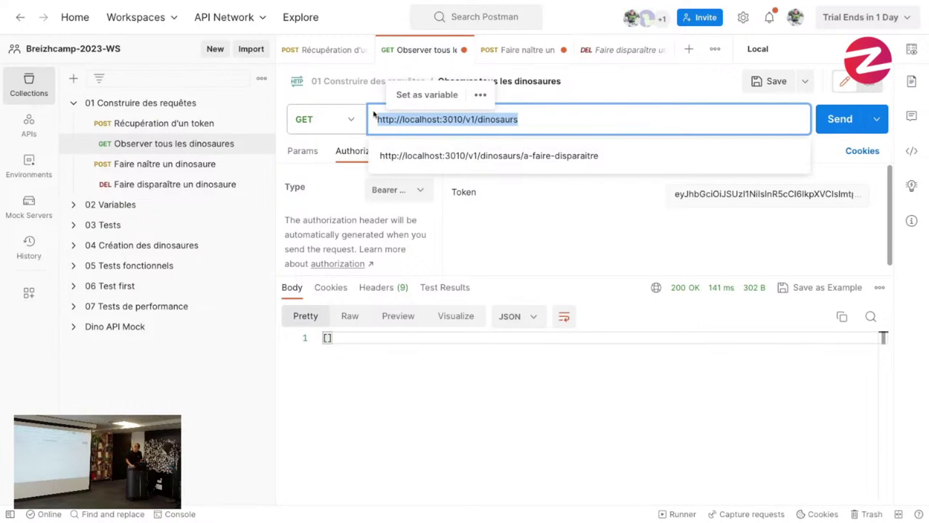
{"action": "key", "text": "BackSpace"}
{"action": "type", "text": "{{"}
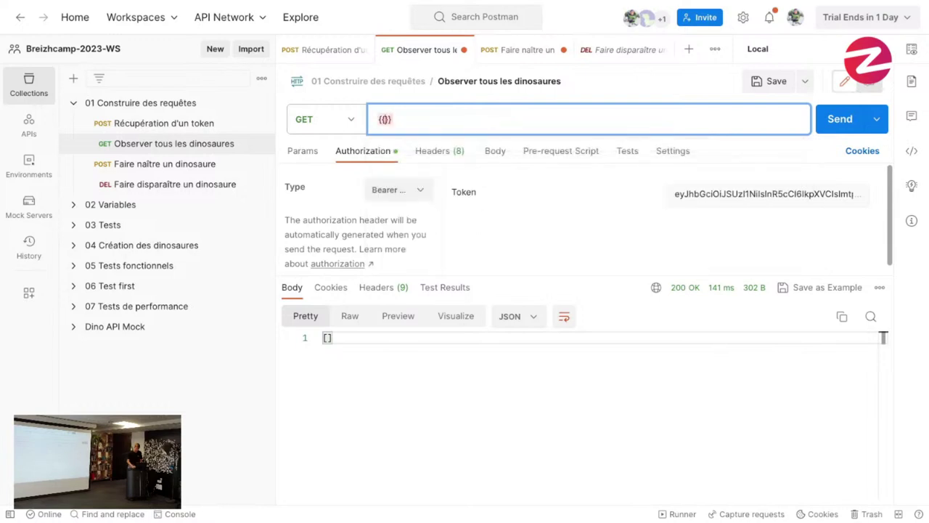
{"action": "type", "text": "url"}
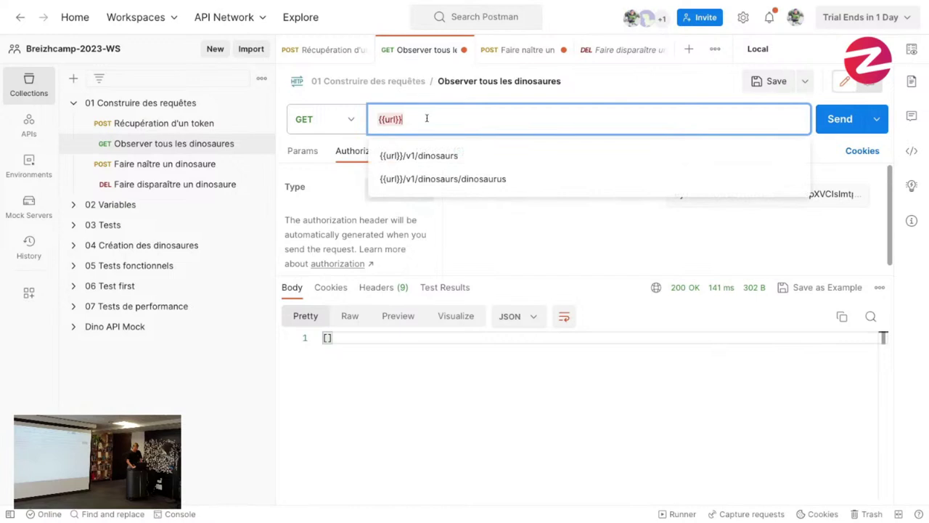
{"action": "mouse_move", "coordinate": [390, 119]}
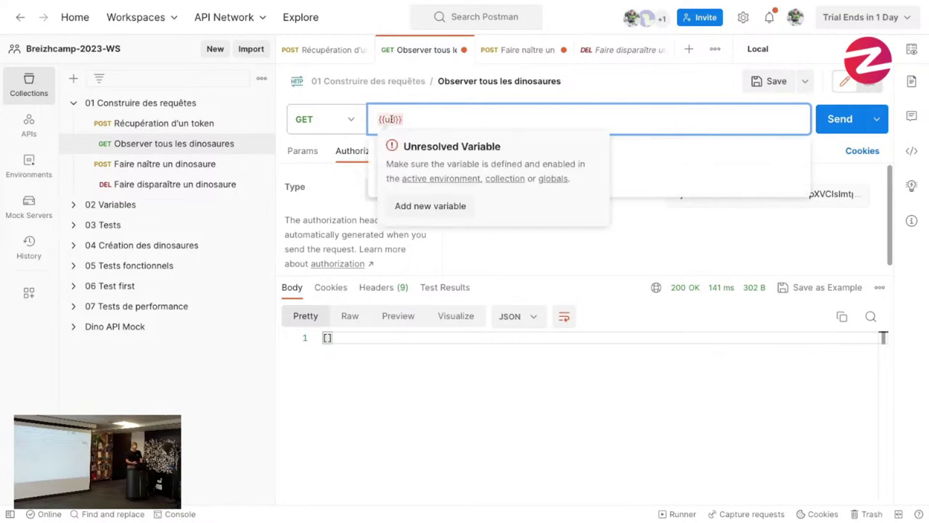
{"action": "left_click", "coordinate": [440, 207]}
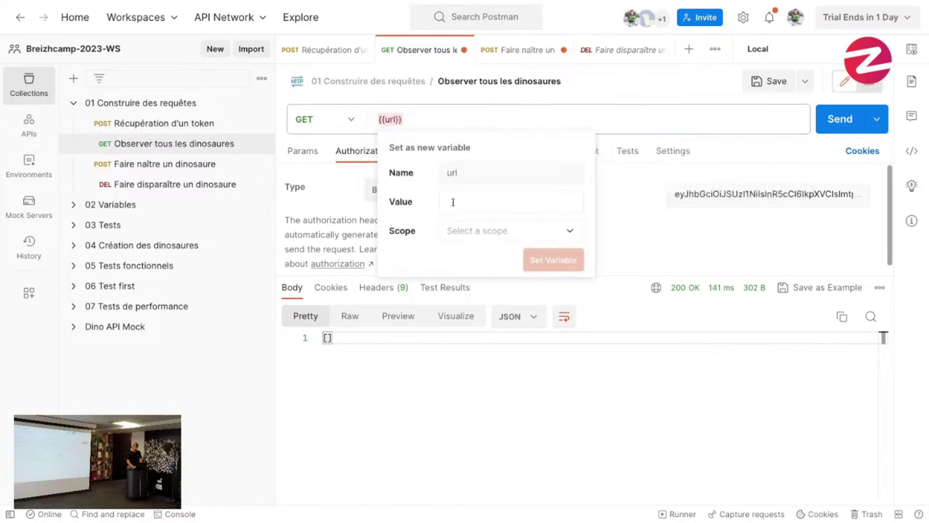
{"action": "left_click", "coordinate": [457, 203]}
{"action": "key", "text": "ctrl+v"}
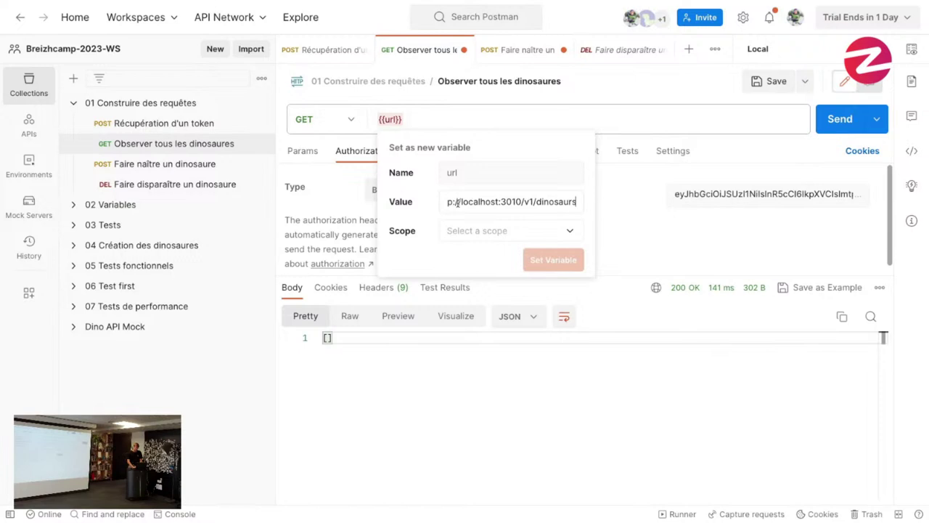
{"action": "left_click", "coordinate": [481, 232]}
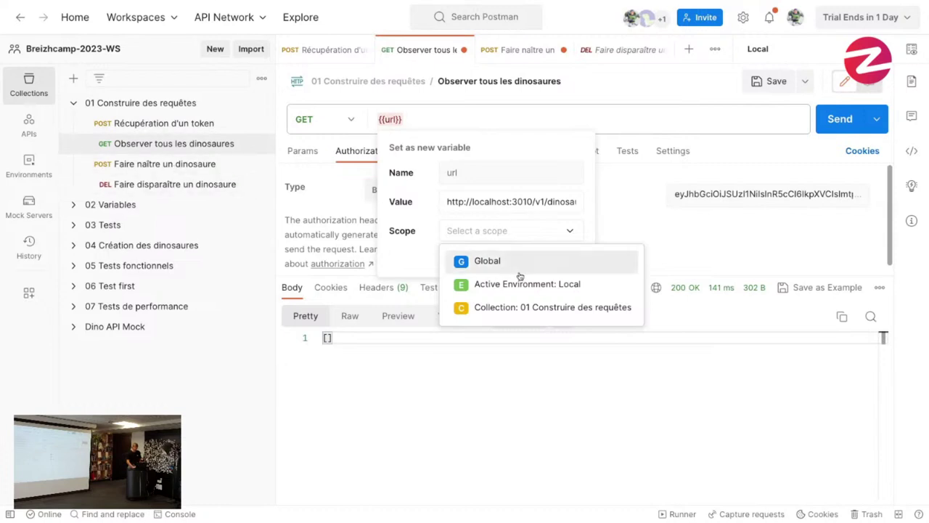
{"action": "left_click", "coordinate": [544, 288]}
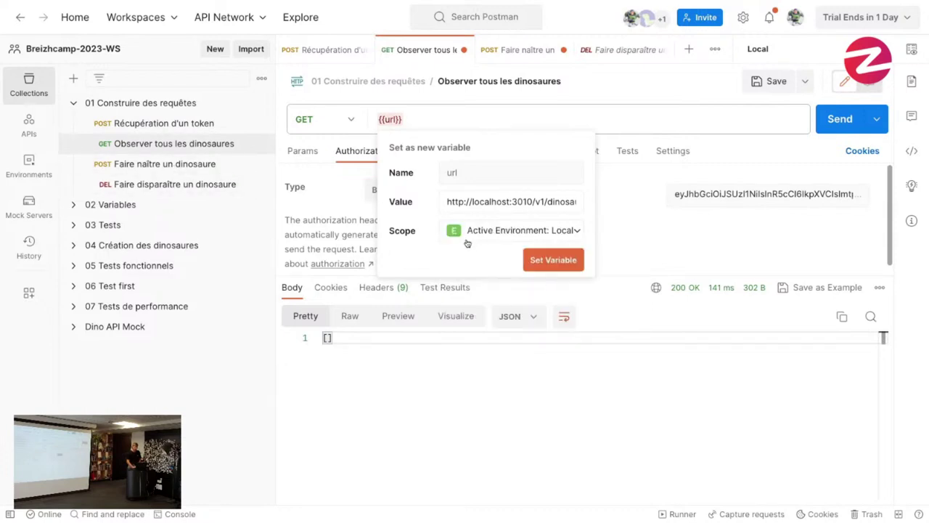
{"action": "left_click", "coordinate": [555, 262]}
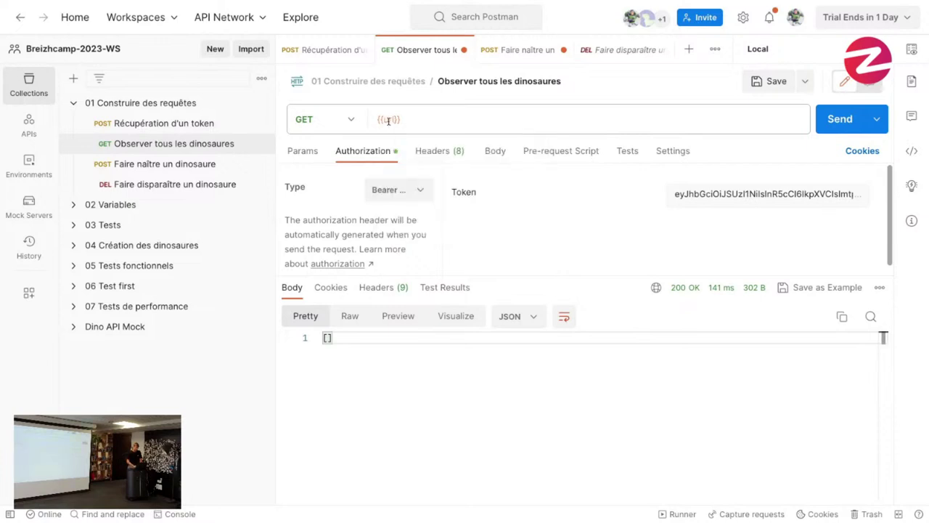
Step: Open the Local environment for editing, delete its url variable and save the environment
{"action": "mouse_move", "coordinate": [389, 121]}
{"action": "left_click", "coordinate": [911, 51]}
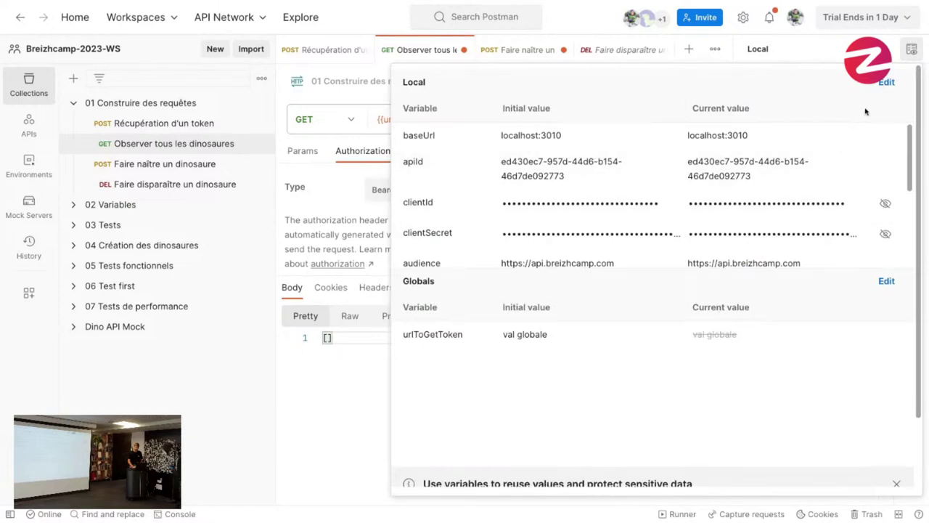
{"action": "left_click", "coordinate": [887, 83]}
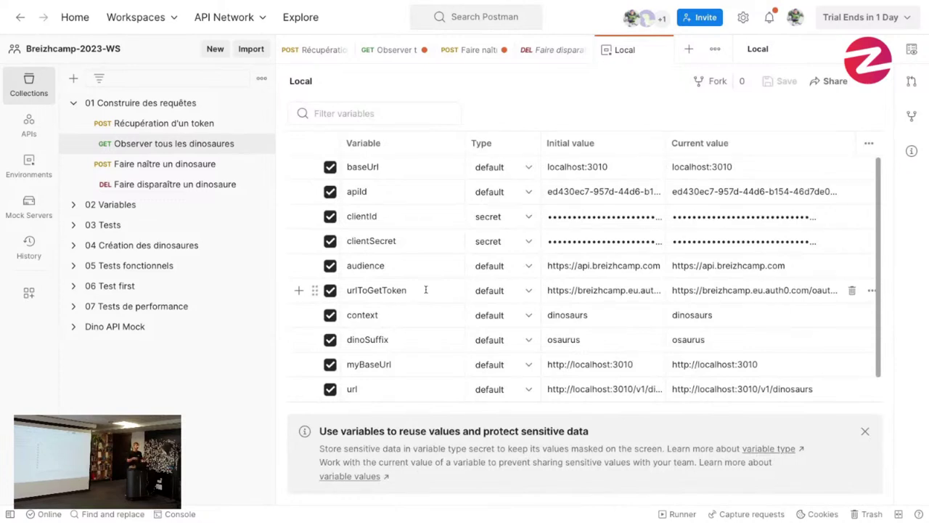
{"action": "scroll", "coordinate": [406, 290], "scroll_direction": "down", "scroll_amount": 1}
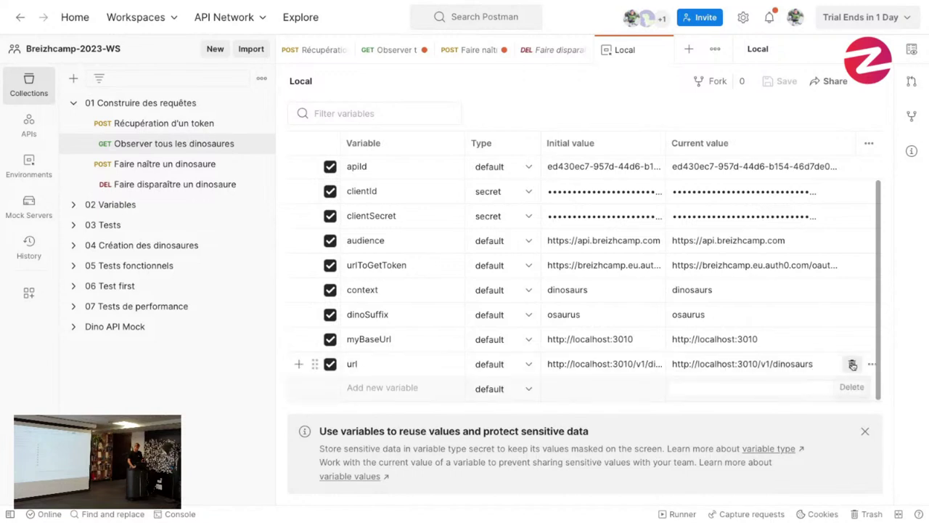
{"action": "left_click", "coordinate": [853, 363]}
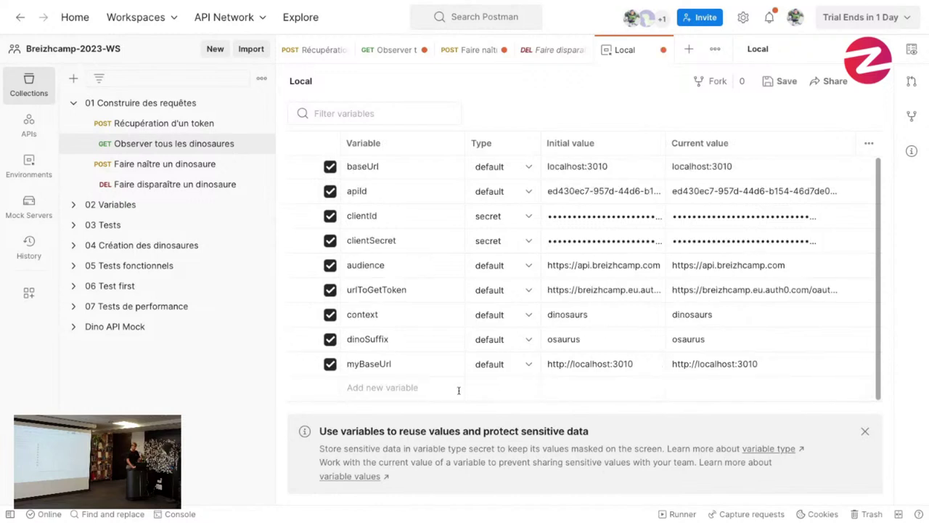
{"action": "left_click", "coordinate": [424, 388]}
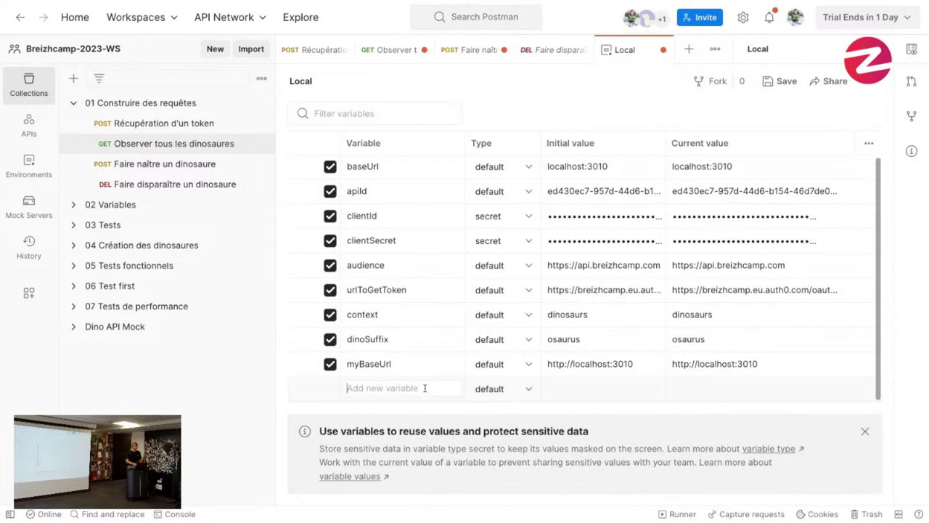
{"action": "key", "text": "ctrl+s"}
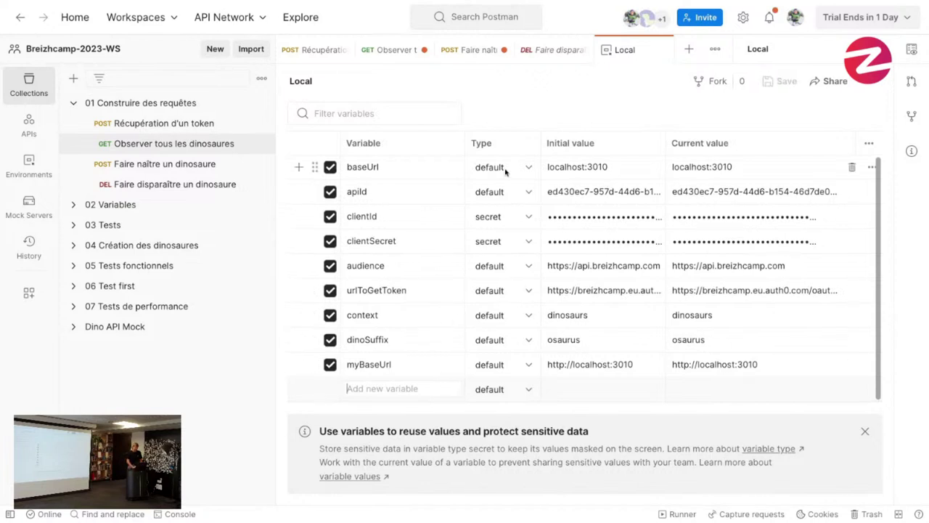
Step: Check which variable types are offered for baseUrl in the Local environment
{"action": "left_click", "coordinate": [528, 167]}
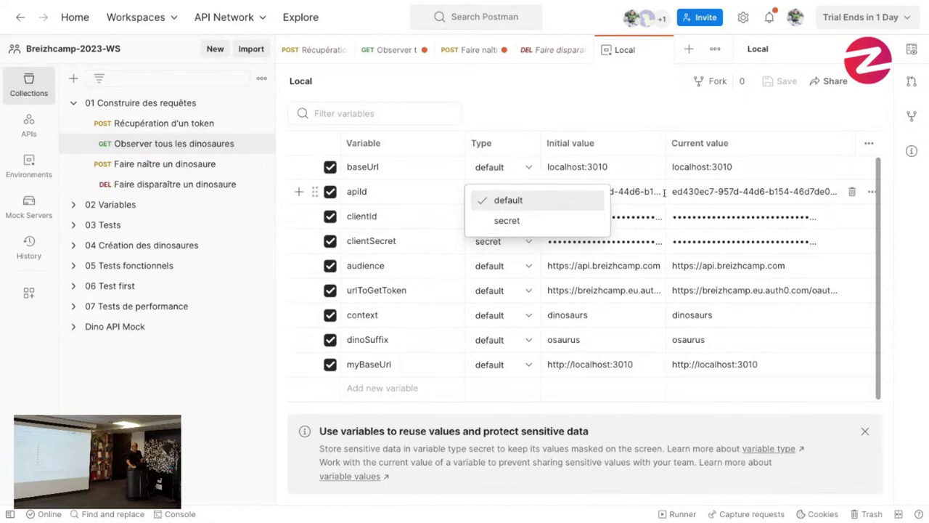
{"action": "left_click", "coordinate": [644, 146]}
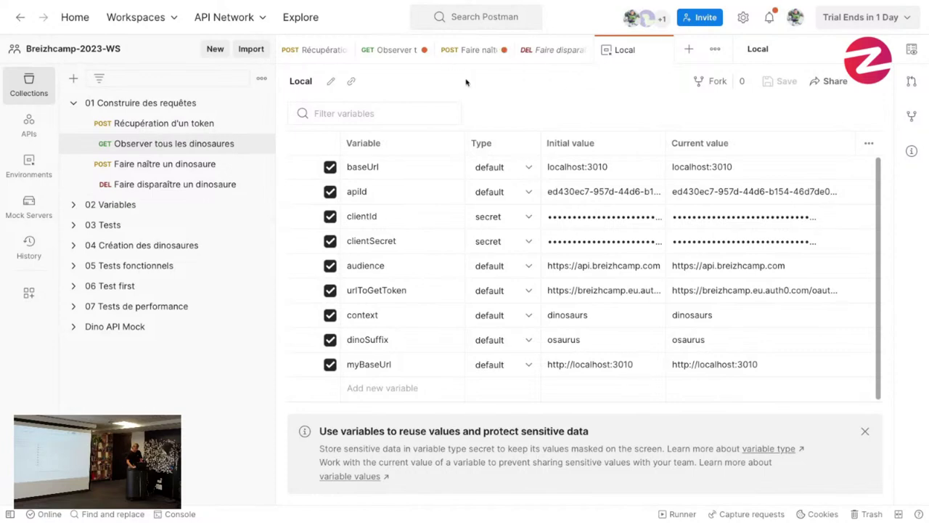
{"action": "key", "text": "ctrl+Left"}
{"action": "key", "text": "Right"}
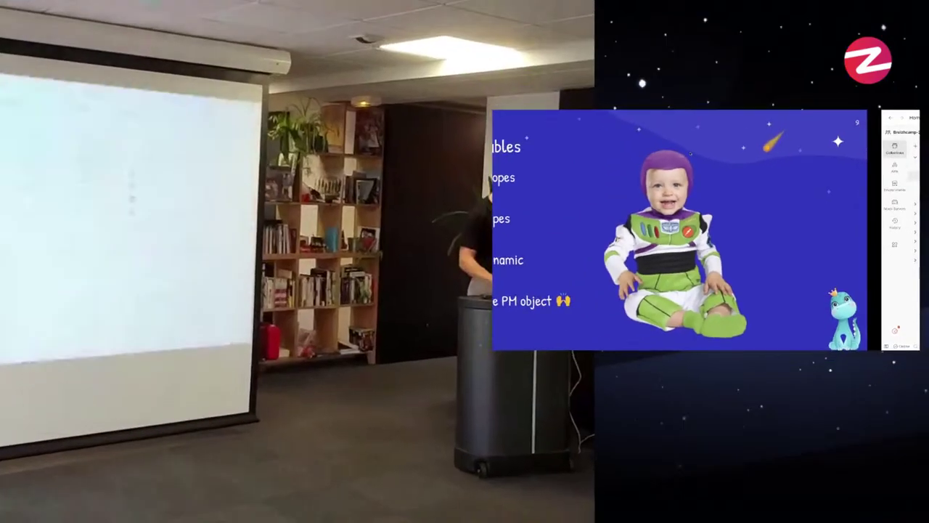
{"action": "key", "text": "ctrl+Right"}
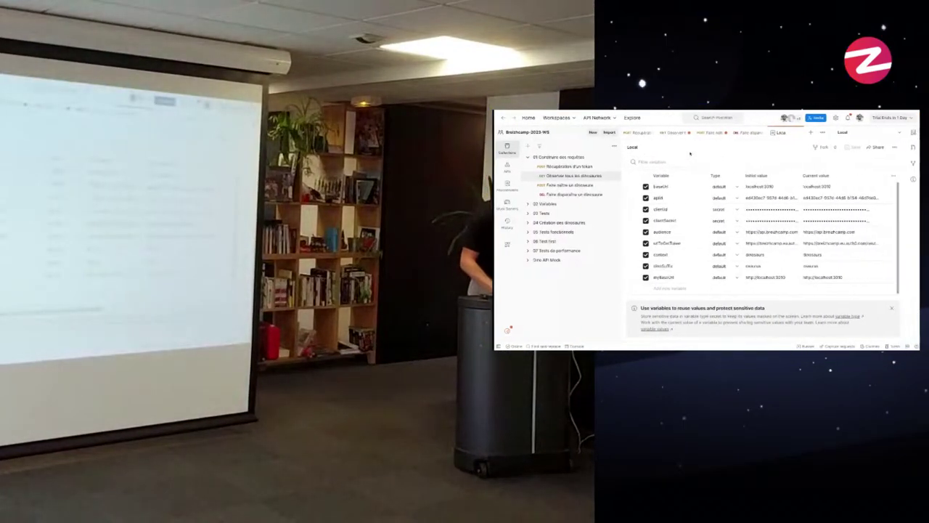
Step: Open the Récupération d'un token request from the 02 Variables collection and send it
{"action": "left_click", "coordinate": [719, 132]}
{"action": "left_click", "coordinate": [516, 150]}
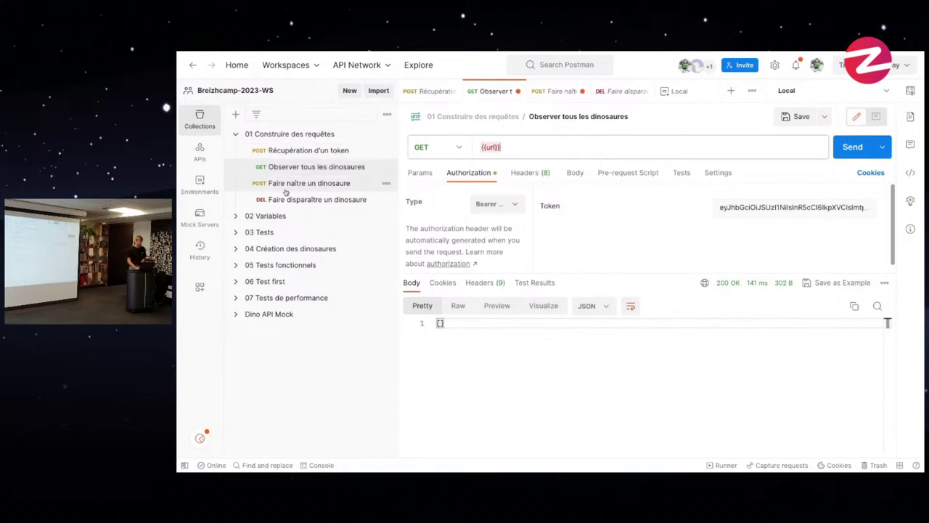
{"action": "left_click", "coordinate": [236, 215]}
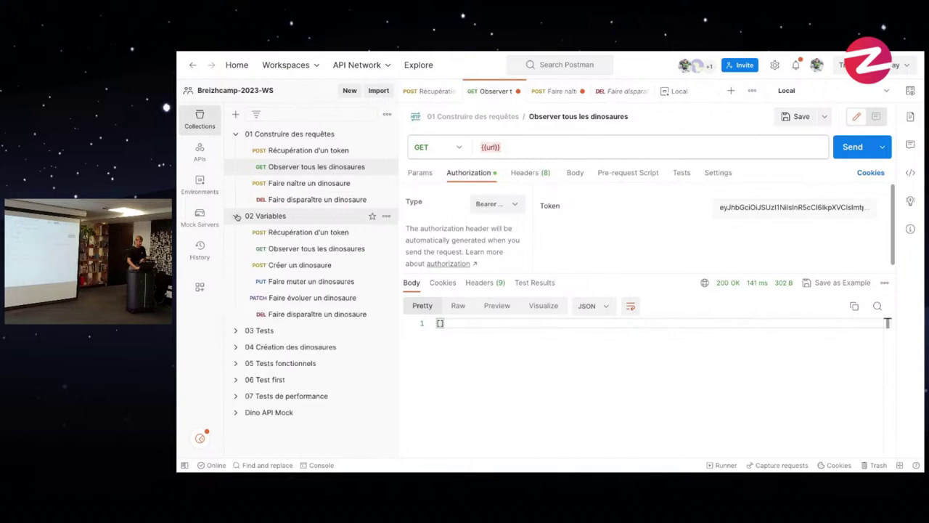
{"action": "left_click", "coordinate": [298, 231]}
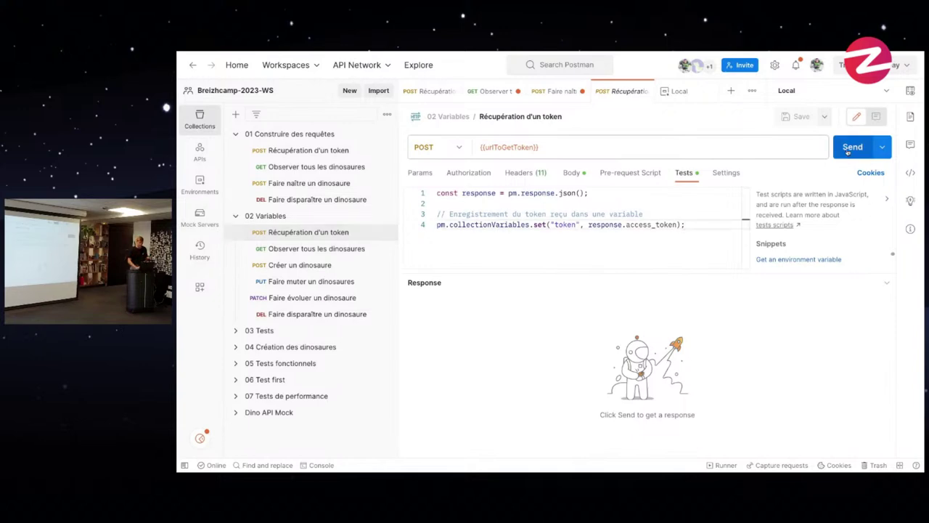
{"action": "left_click", "coordinate": [846, 151]}
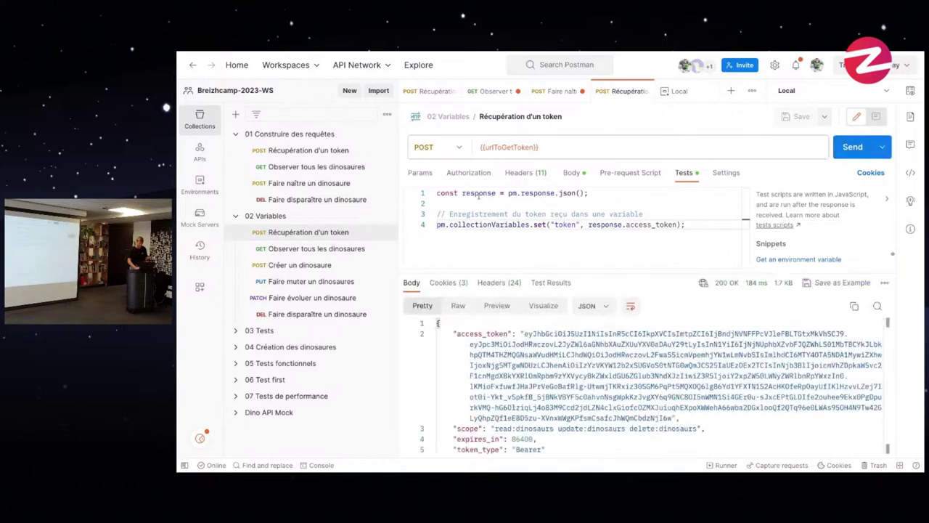
Step: Examine the pm object and its response property in the first line of the token request's test script
{"action": "double_click", "coordinate": [537, 193]}
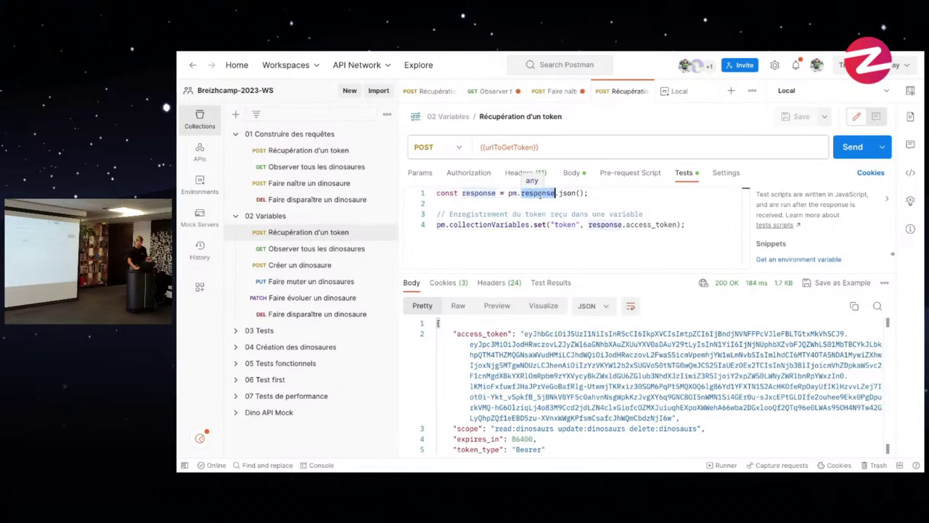
{"action": "double_click", "coordinate": [512, 193]}
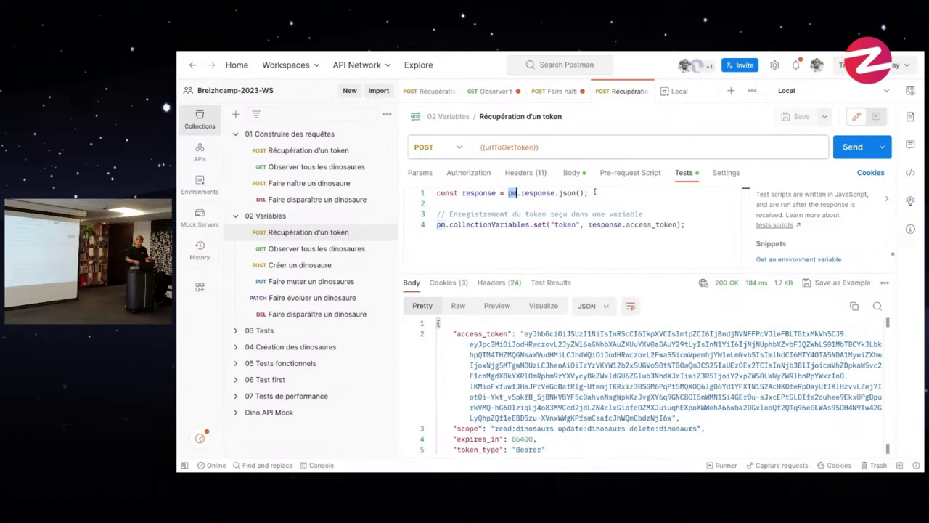
Step: Examine how the test script reads response.access_token and stores it in the collection variable token
{"action": "double_click", "coordinate": [537, 192]}
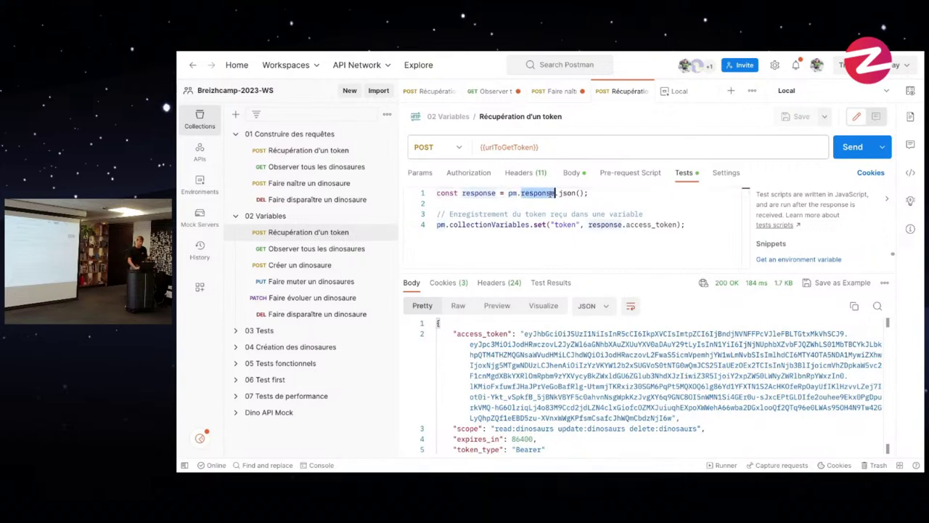
{"action": "double_click", "coordinate": [486, 225]}
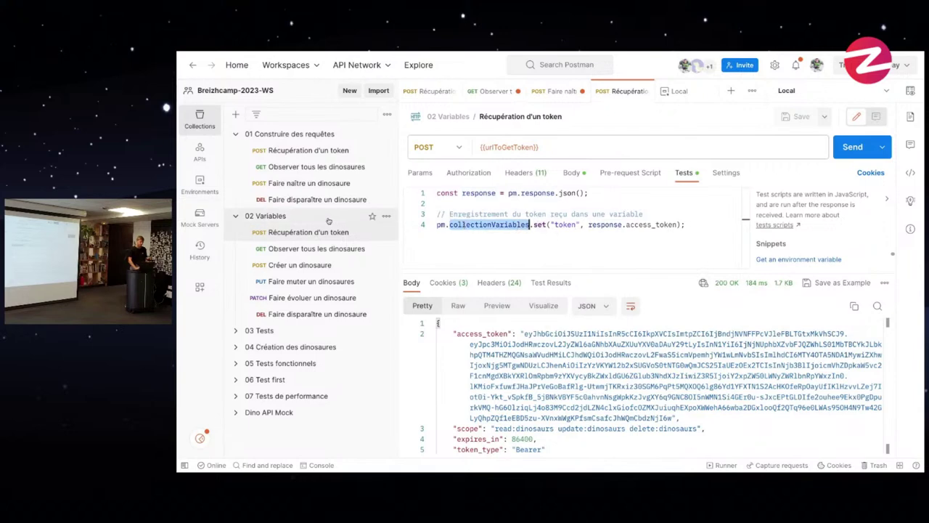
{"action": "left_click_drag", "start_coordinate": [330, 221], "coordinate": [330, 230]}
{"action": "double_click", "coordinate": [565, 224]}
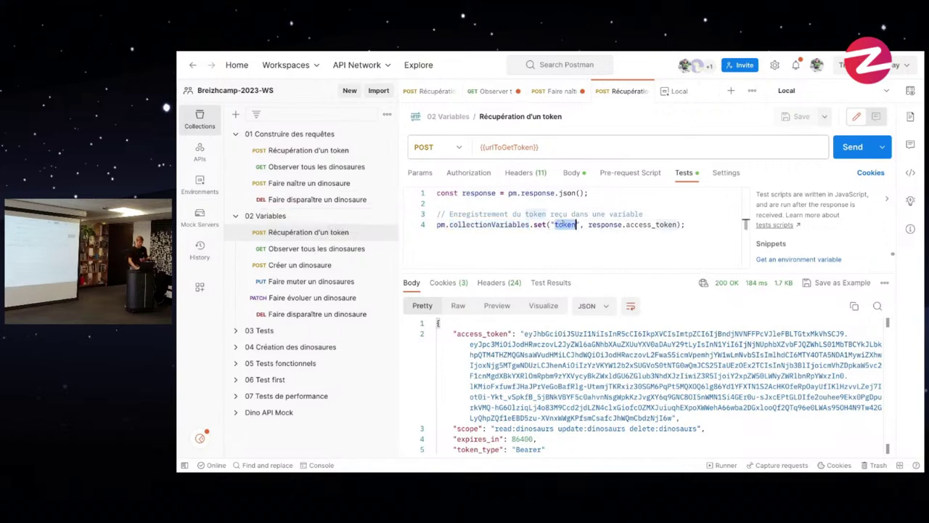
{"action": "left_click_drag", "start_coordinate": [678, 224], "coordinate": [588, 224]}
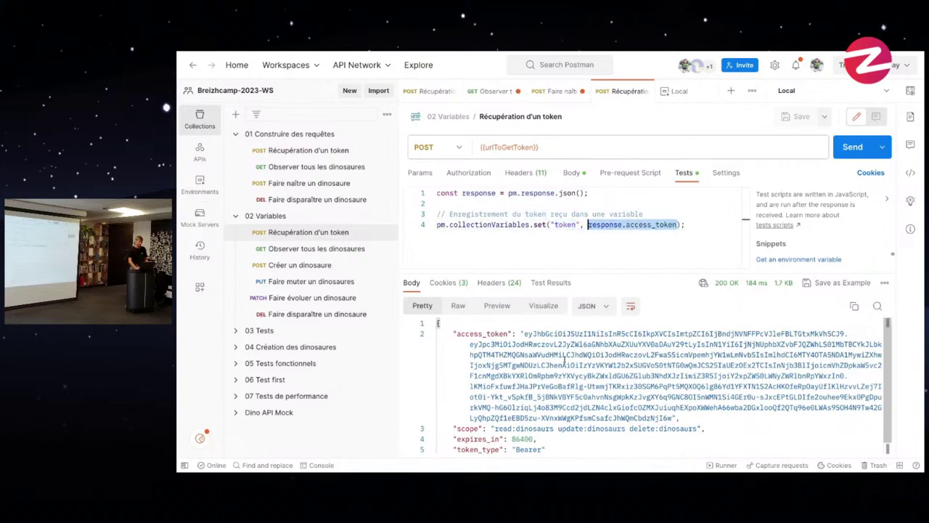
{"action": "left_click", "coordinate": [472, 251]}
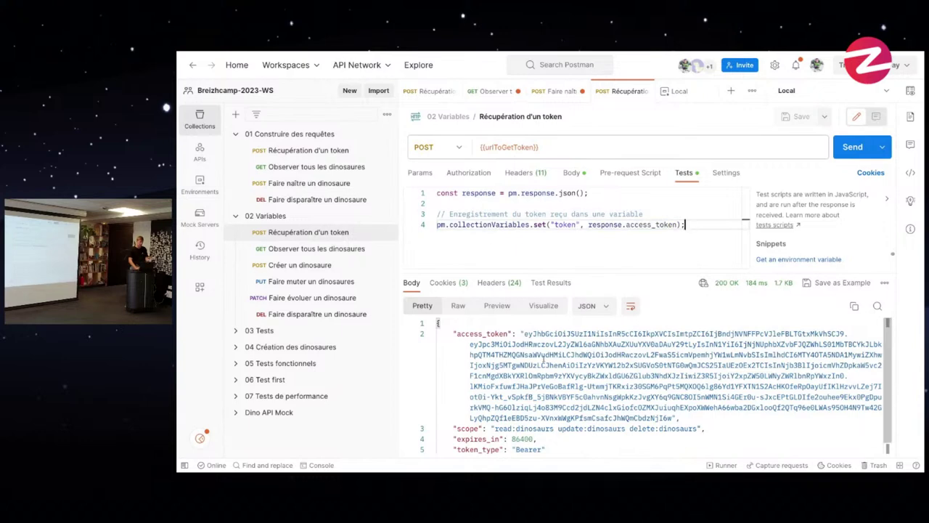
Step: Open the 02 Variables collection and inspect the token entry among its collection variables
{"action": "left_click", "coordinate": [283, 216]}
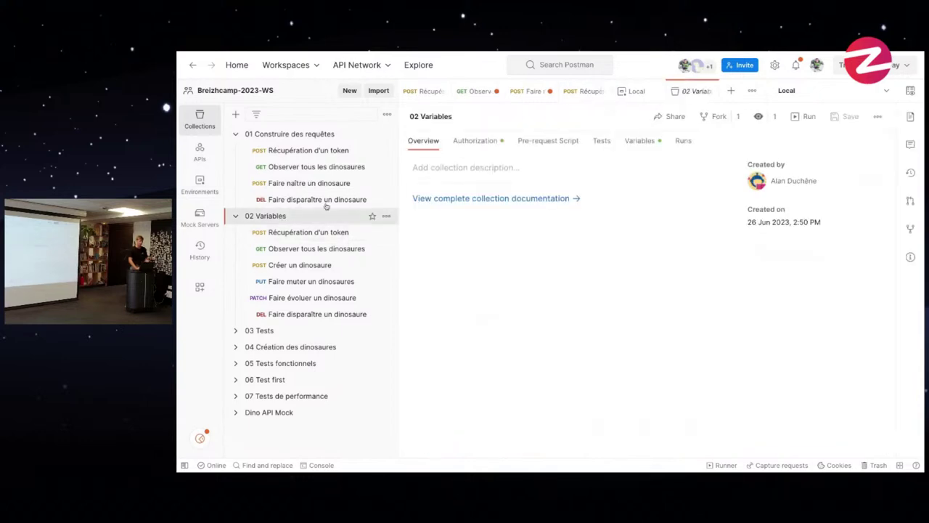
{"action": "left_click", "coordinate": [640, 144]}
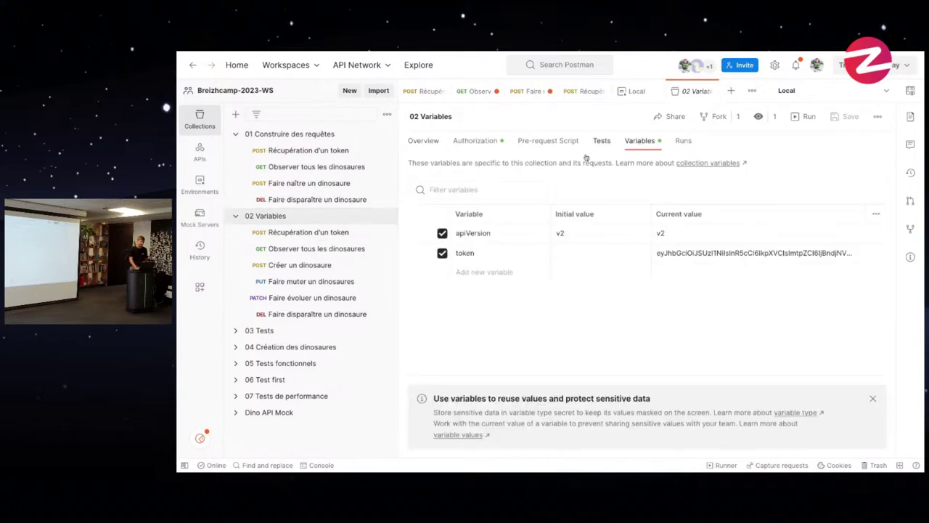
{"action": "left_click", "coordinate": [489, 254]}
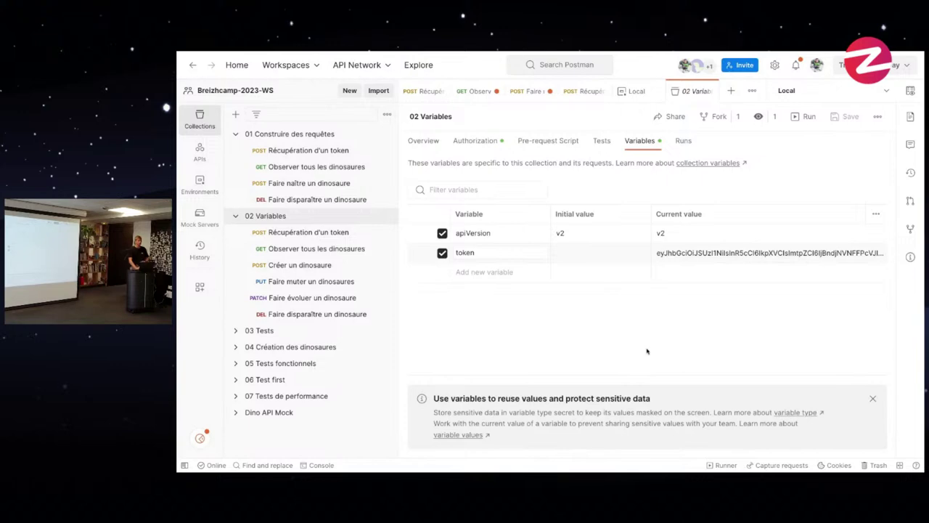
{"action": "left_click", "coordinate": [600, 341]}
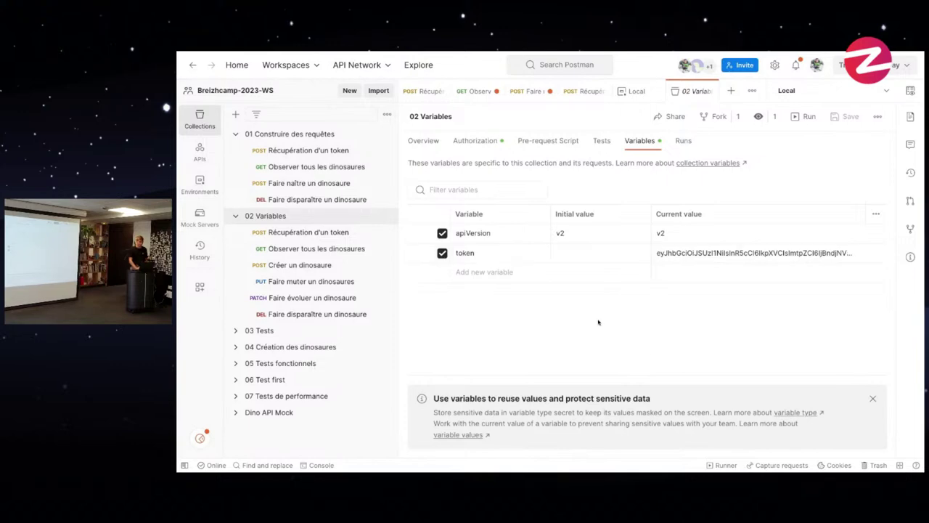
{"action": "key", "text": "ctrl+Left"}
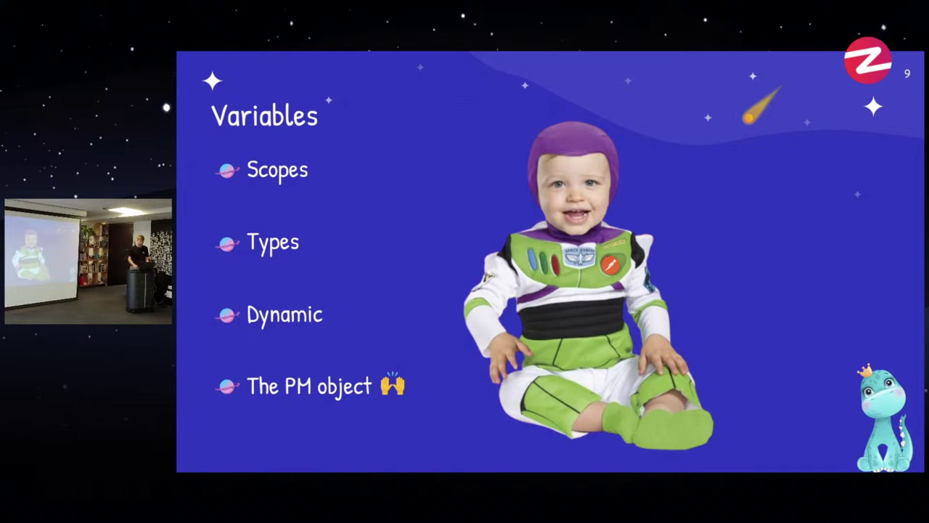
{"action": "key", "text": "Right"}
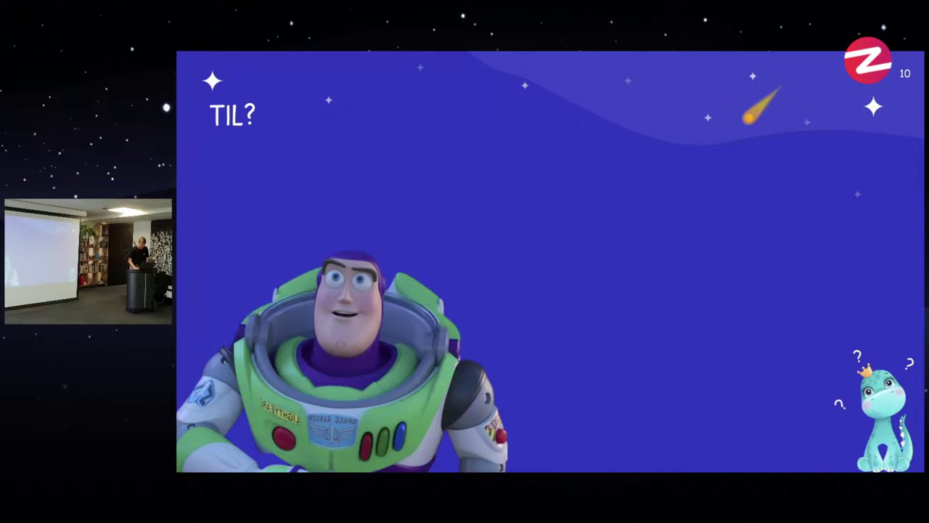
{"action": "key", "text": "Right"}
{"action": "key", "text": "Left"}
{"action": "key", "text": "ctrl+Right"}
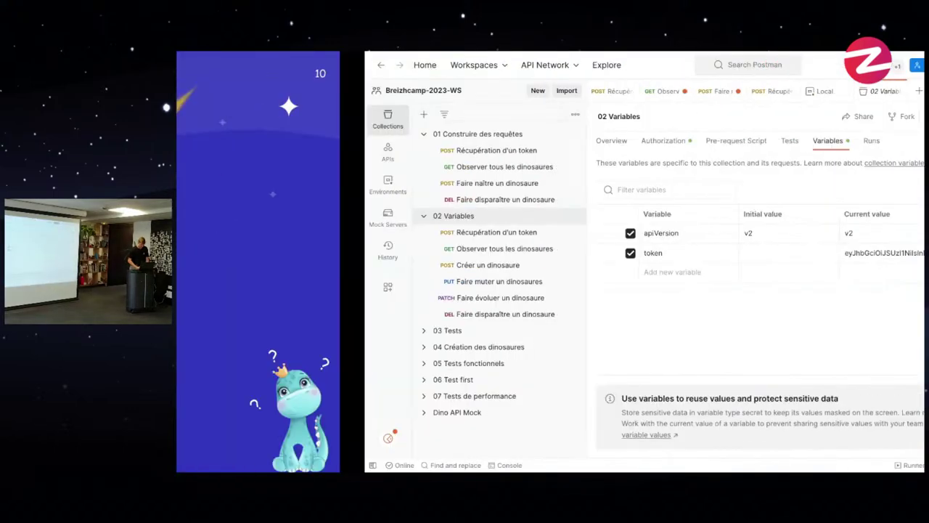
Step: Close the Observer tous les dinosaures and Faire naître un dinosaure requests without saving their changes
{"action": "left_click", "coordinate": [496, 91]}
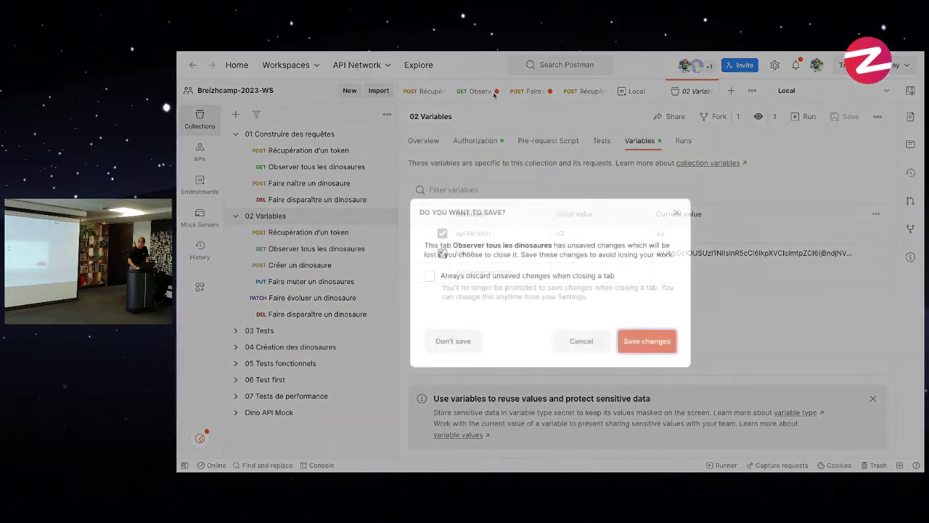
{"action": "left_click", "coordinate": [452, 341]}
{"action": "left_click", "coordinate": [518, 91]}
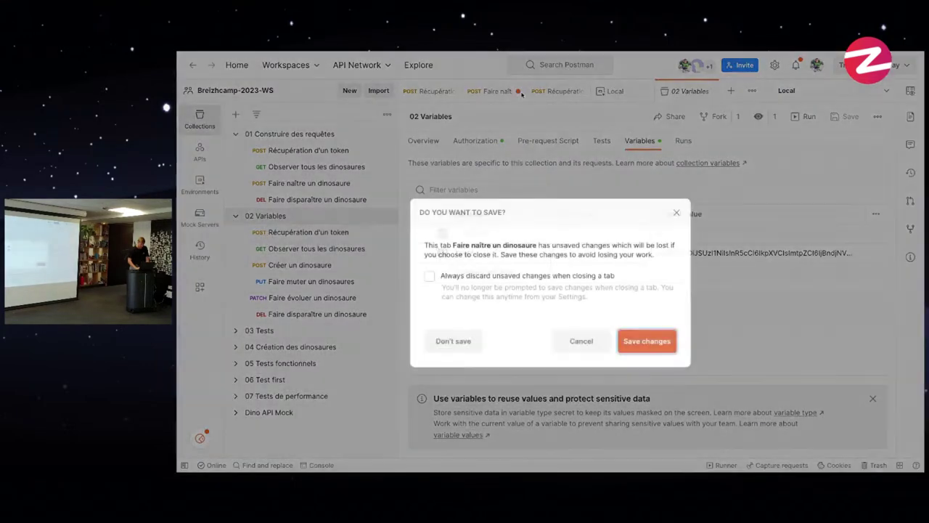
{"action": "left_click", "coordinate": [452, 341]}
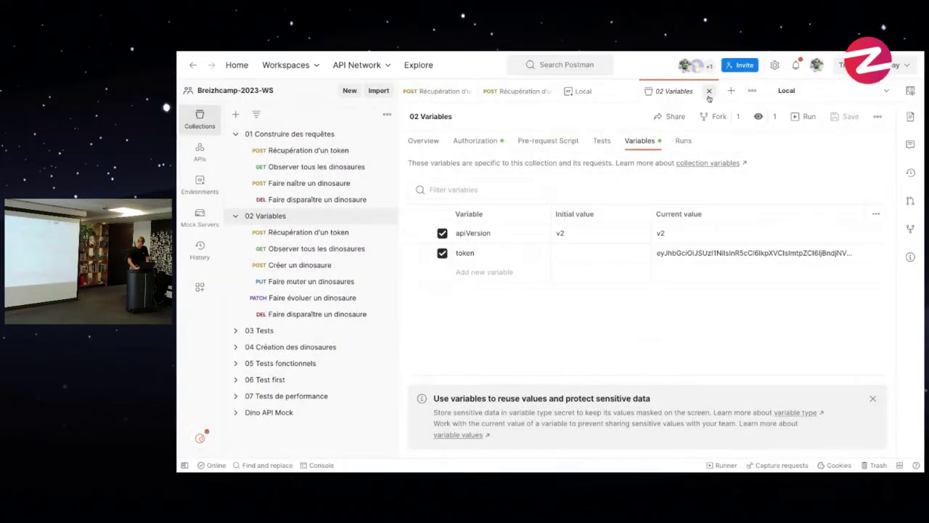
Step: Close all remaining open tabs and collapse the 02 Variables collection, keeping 01 Construire des requêtes expanded
{"action": "left_click", "coordinate": [708, 91]}
{"action": "left_click", "coordinate": [689, 92]}
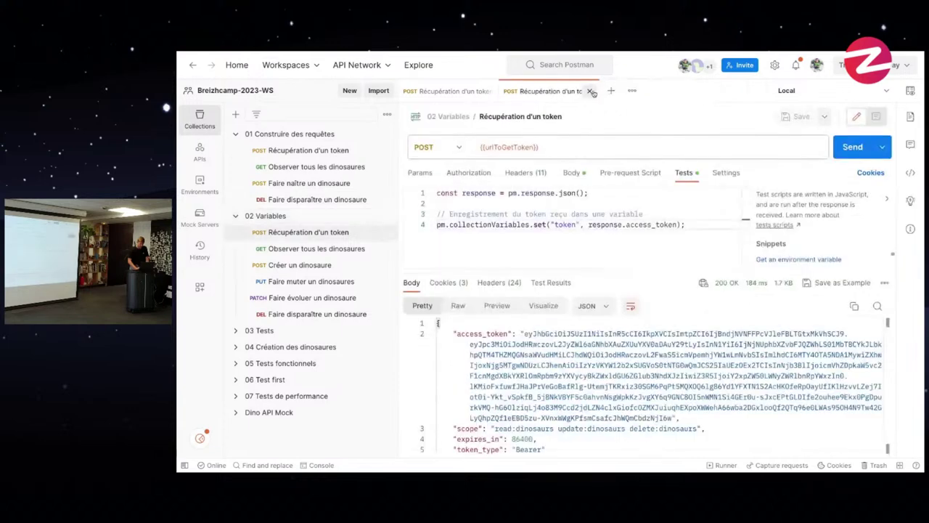
{"action": "left_click", "coordinate": [593, 93]}
{"action": "left_click", "coordinate": [490, 91]}
{"action": "left_click", "coordinate": [236, 135]}
{"action": "left_click", "coordinate": [235, 150]}
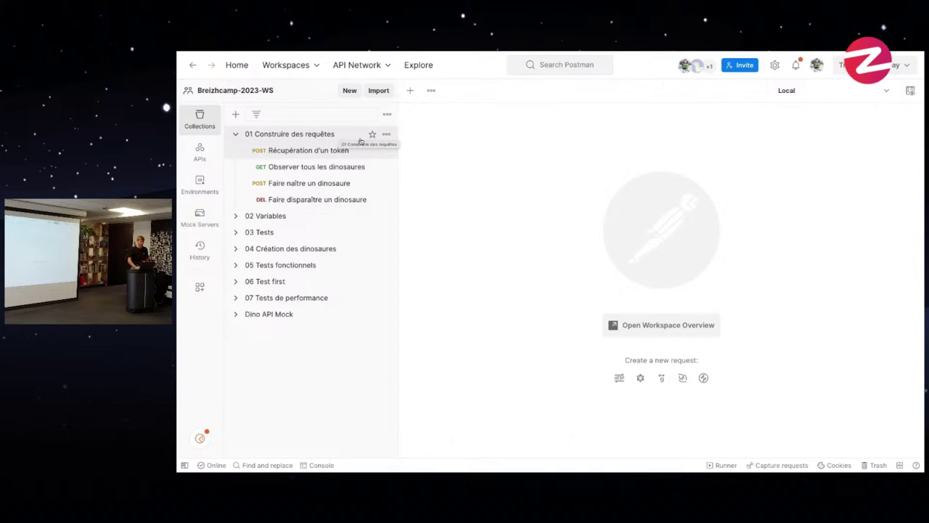
Step: Look at the export option of the 01 Construire des requêtes collection, the import option and the list of environments
{"action": "left_click", "coordinate": [386, 135]}
{"action": "scroll", "coordinate": [354, 326], "scroll_direction": "down", "scroll_amount": 3}
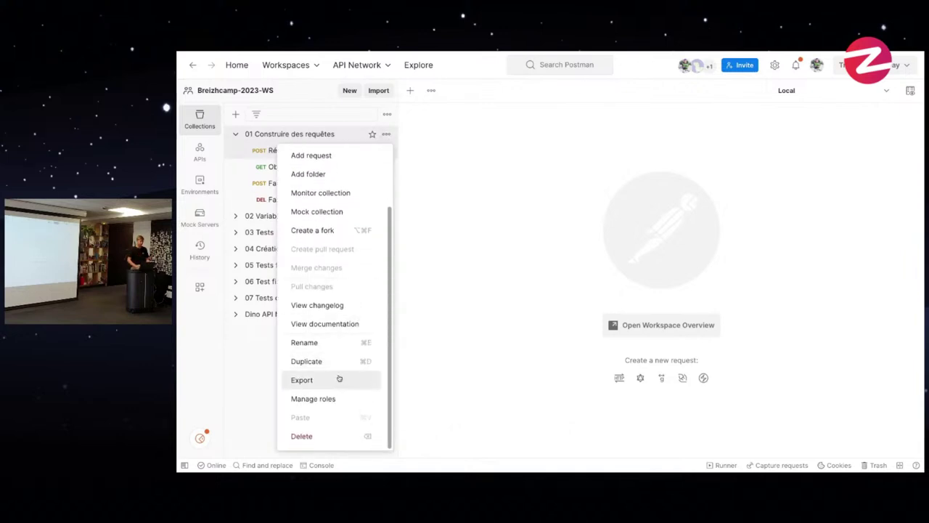
{"action": "left_click", "coordinate": [467, 249]}
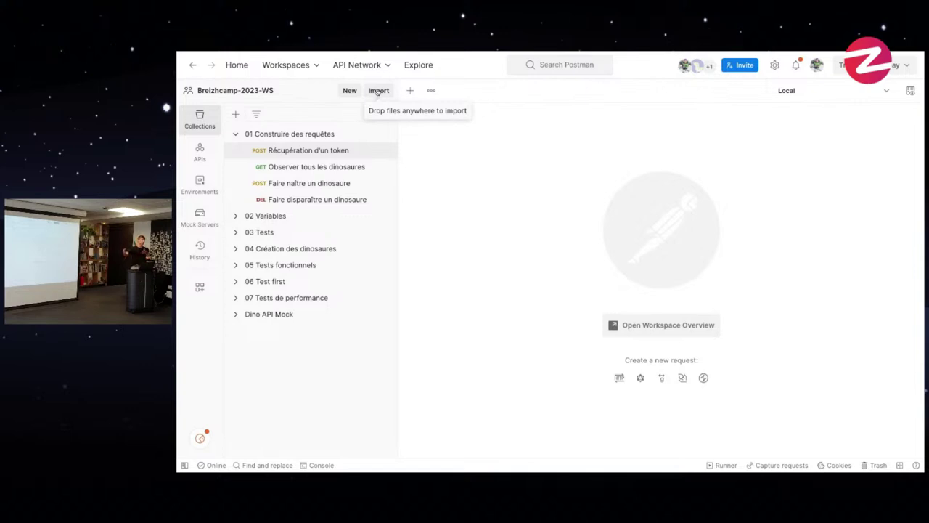
{"action": "left_click", "coordinate": [200, 185]}
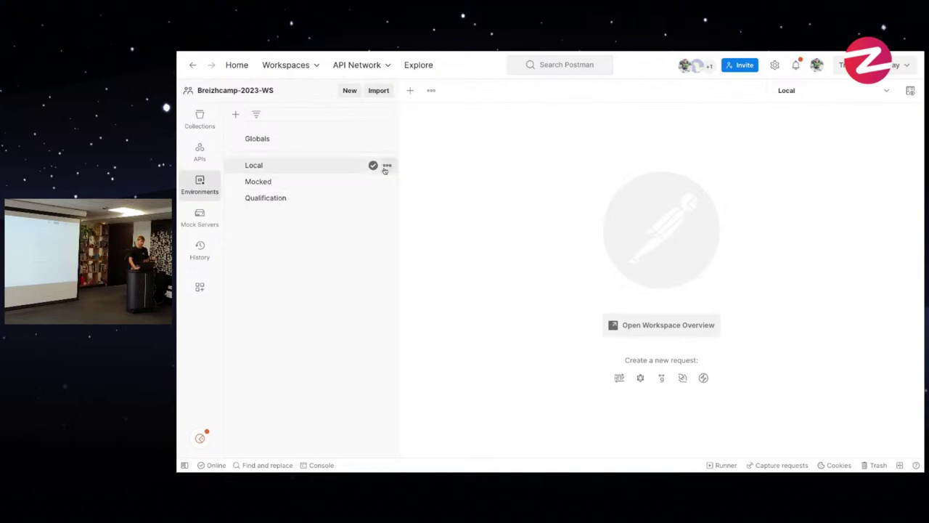
{"action": "left_click", "coordinate": [217, 128]}
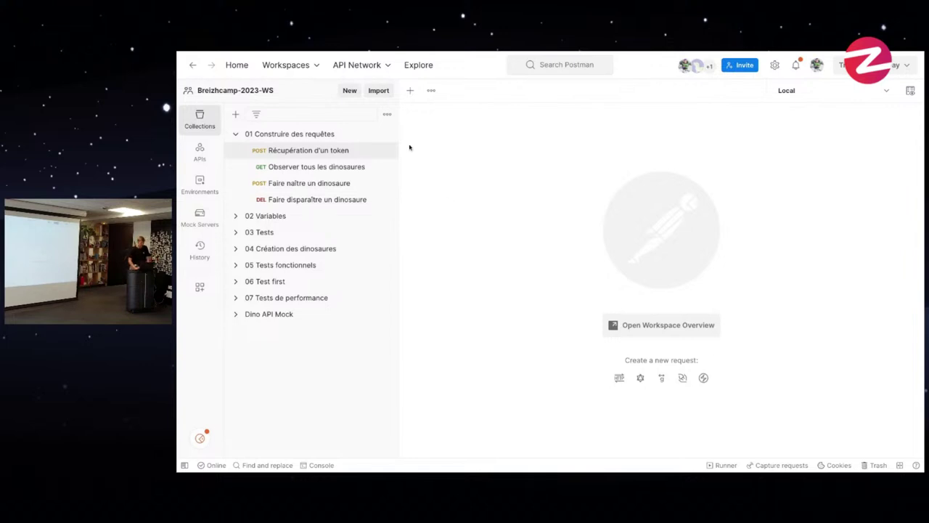
Step: Review the available workspaces and open the settings of the Breizhcamp-2023-WS workspace
{"action": "left_click", "coordinate": [317, 69]}
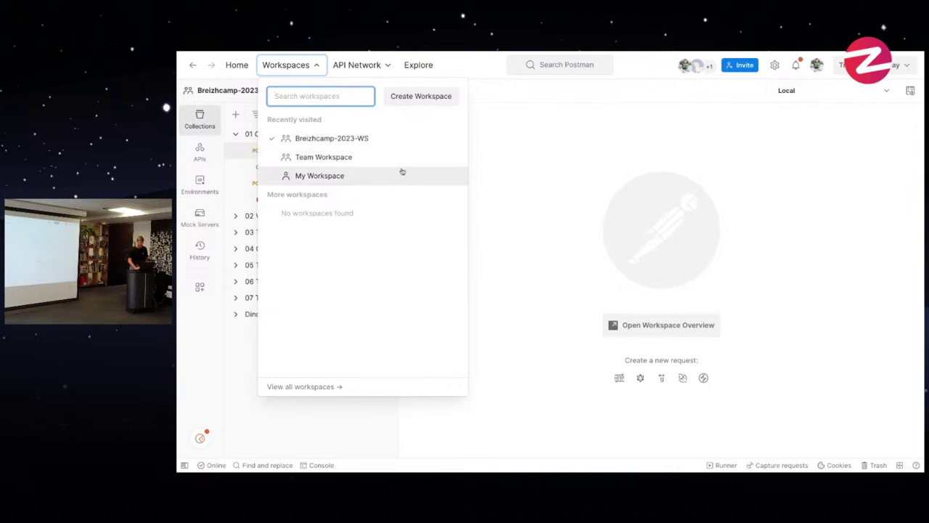
{"action": "key", "text": "Up"}
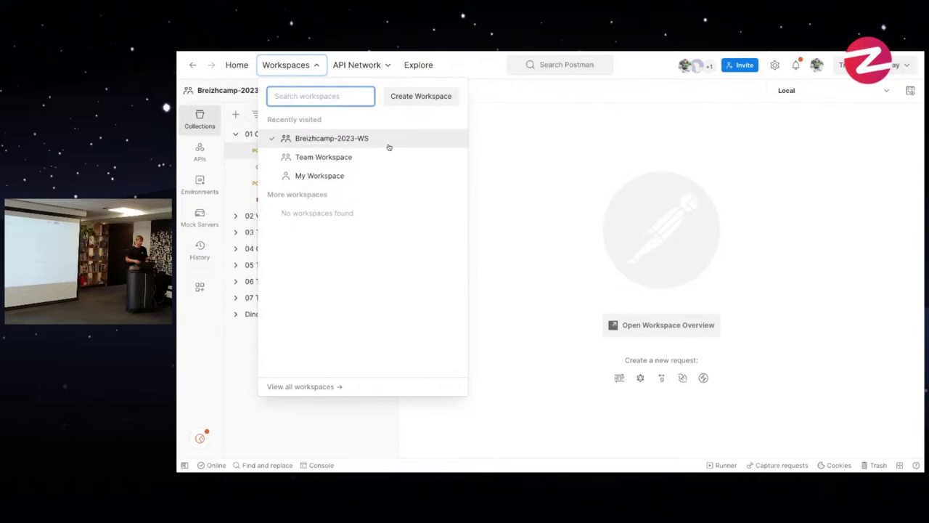
{"action": "left_click", "coordinate": [475, 134]}
{"action": "left_click", "coordinate": [263, 90]}
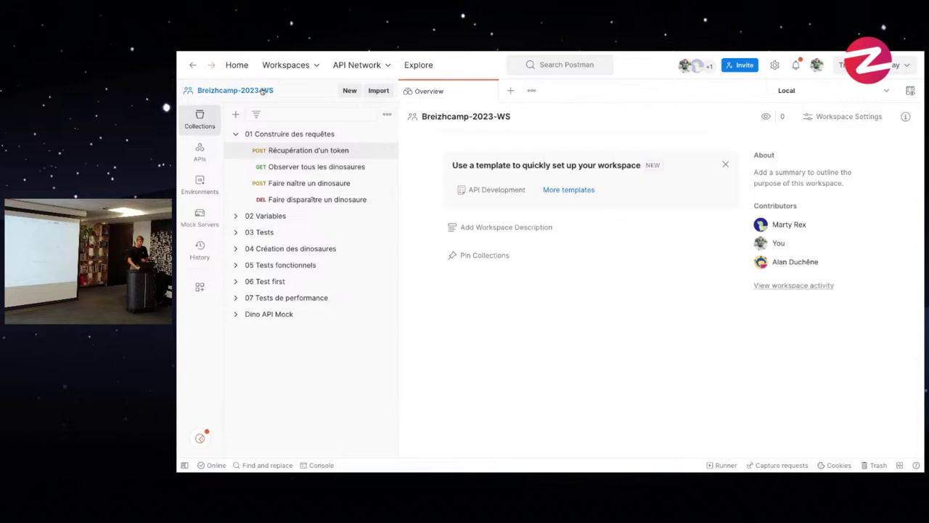
{"action": "left_click", "coordinate": [840, 118]}
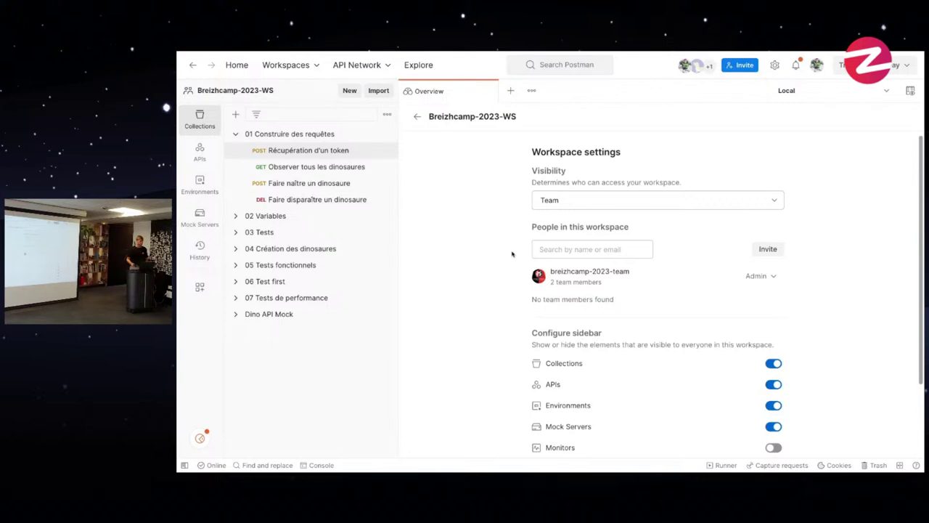
Step: Check which accounts are available for switching from the current profile
{"action": "left_click", "coordinate": [818, 67]}
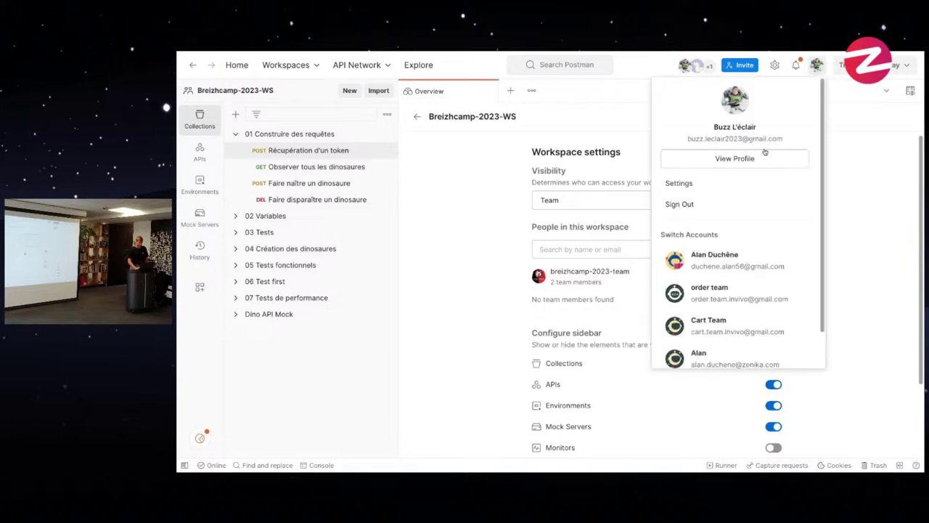
{"action": "scroll", "coordinate": [770, 188], "scroll_direction": "down", "scroll_amount": 1}
{"action": "scroll", "coordinate": [771, 189], "scroll_direction": "up", "scroll_amount": 1}
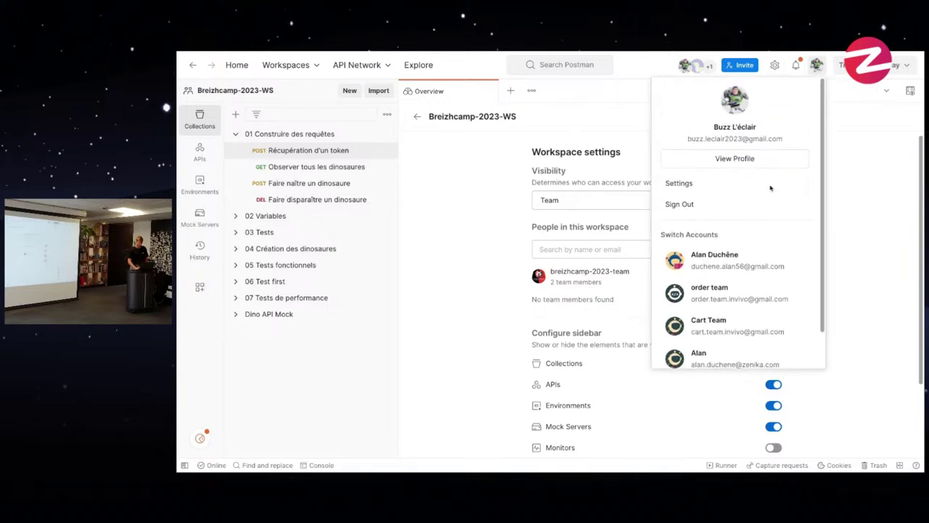
{"action": "left_click", "coordinate": [492, 236]}
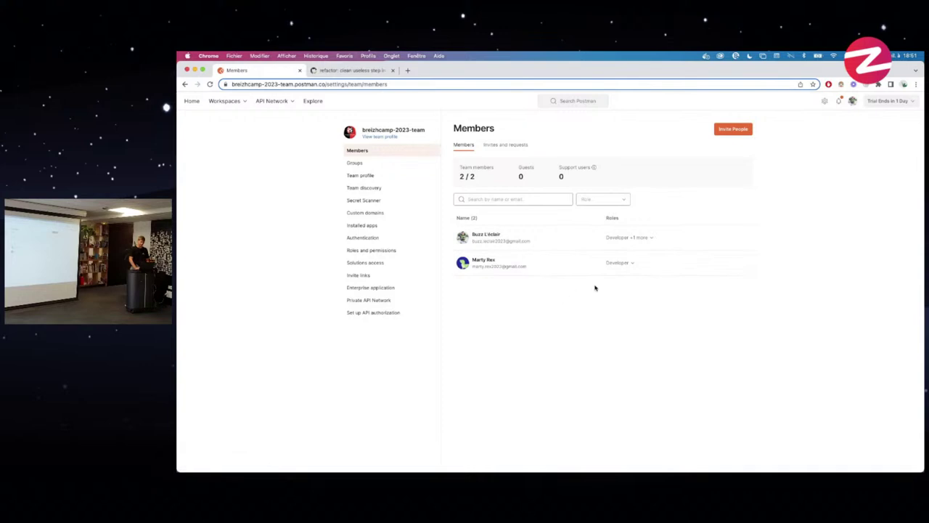
Step: Check the role options of the first listed team member on the Members page in Chrome
{"action": "left_click", "coordinate": [651, 240]}
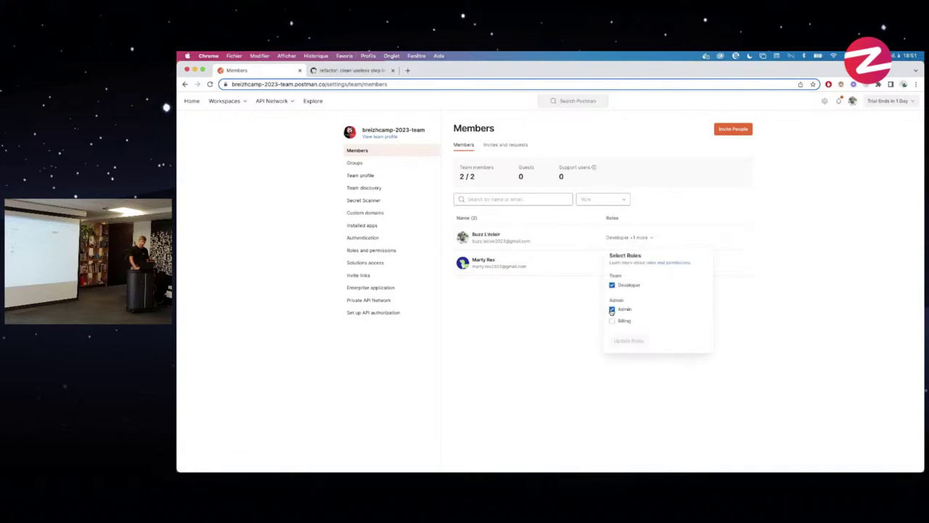
{"action": "left_click", "coordinate": [587, 312]}
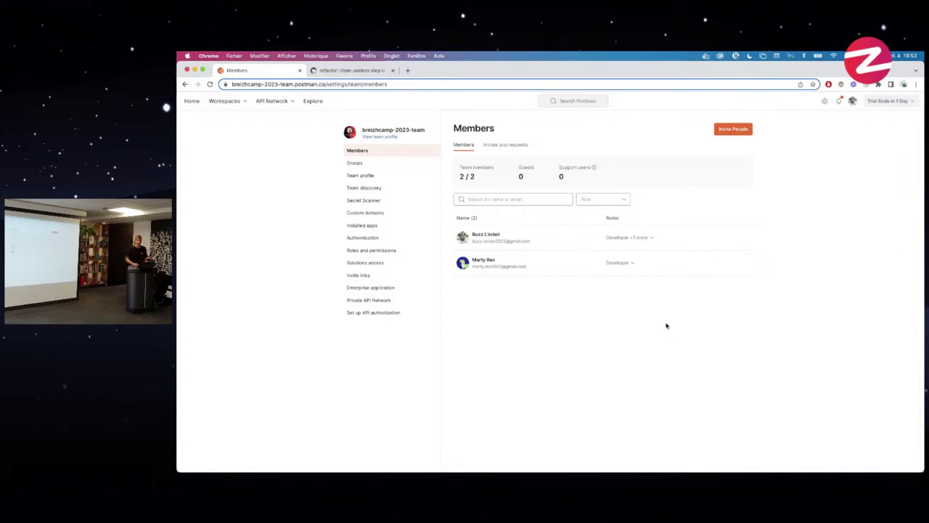
Step: Switch back to the Postman app and close the Breizhcamp-2023-WS workspace settings
{"action": "key", "text": "ctrl+Right"}
{"action": "key", "text": "ctrl+Right"}
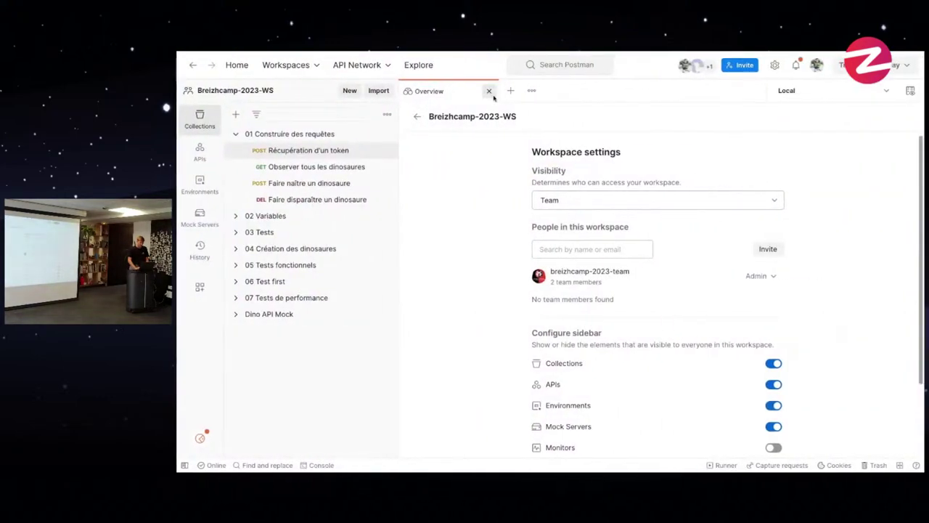
{"action": "left_click", "coordinate": [489, 91]}
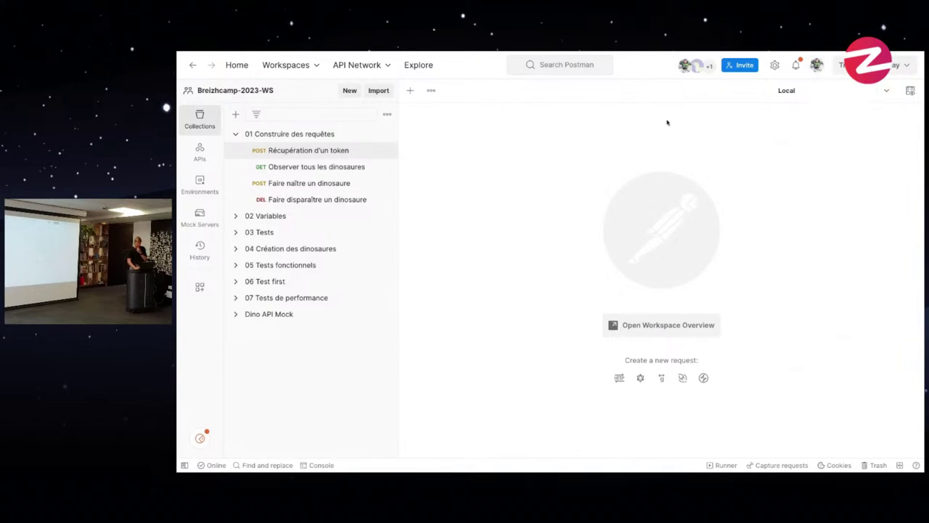
Step: In the other team member's Postman window, rename the first collection to "01 Construire des requêtes - test"
{"action": "key", "text": "ctrl+Right"}
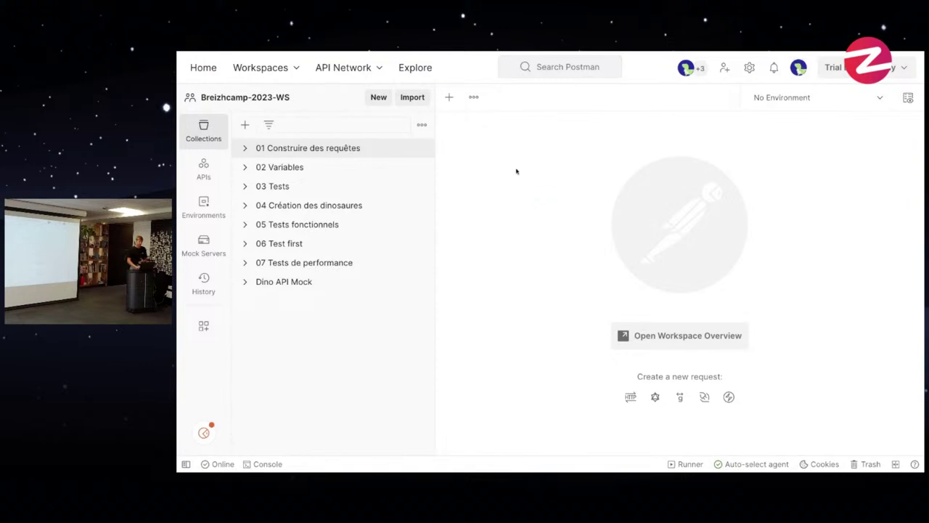
{"action": "left_click", "coordinate": [327, 150]}
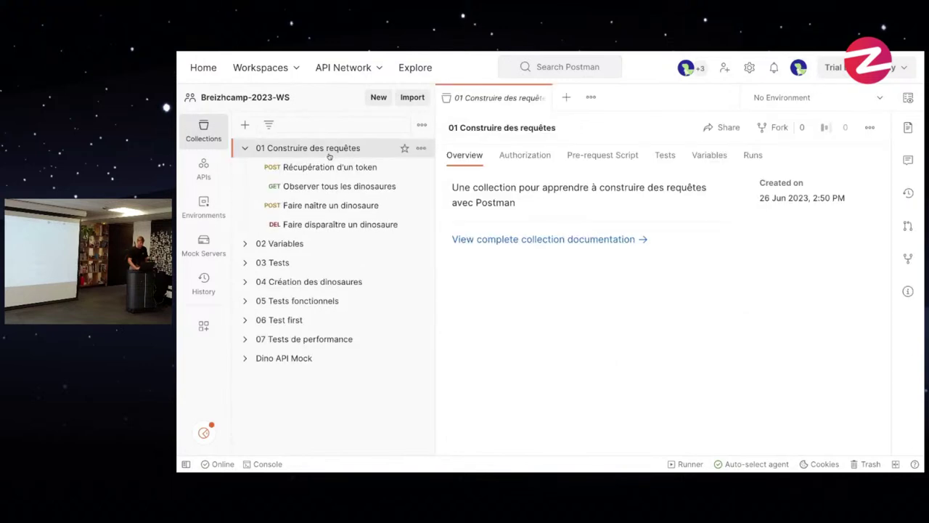
{"action": "left_click", "coordinate": [568, 127]}
{"action": "type", "text": "- tes"}
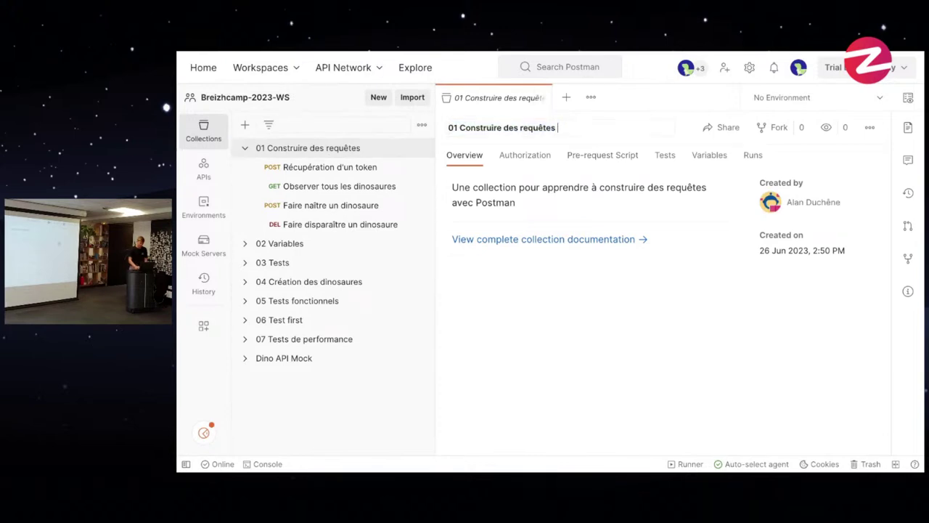
{"action": "type", "text": "t"}
{"action": "key", "text": "Return"}
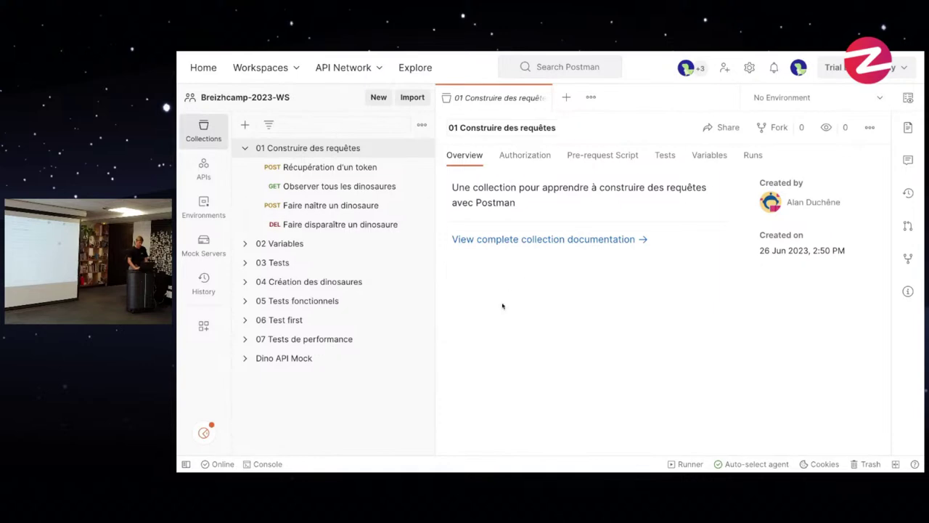
Step: Back in the first member's Postman window, rename the shared test collection to "01 Construire des requêtes"
{"action": "key", "text": "ctrl+Left"}
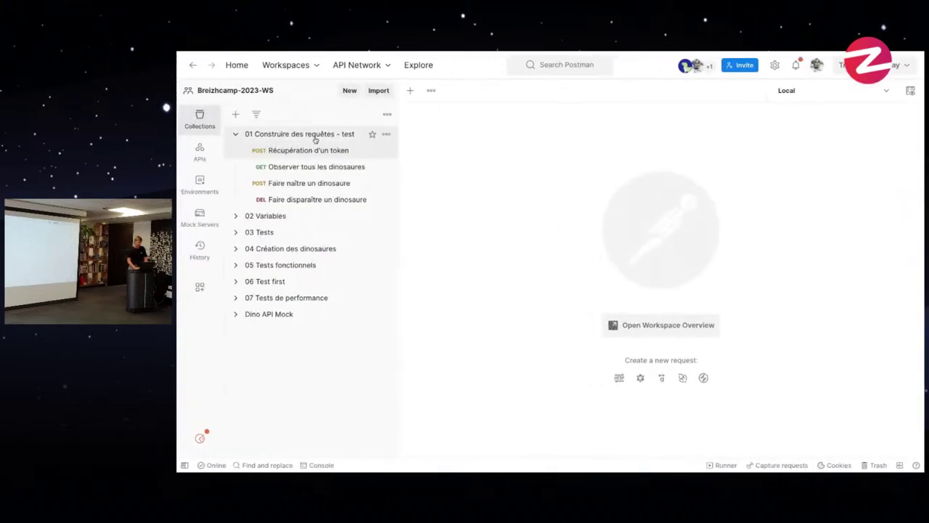
{"action": "left_click", "coordinate": [338, 135]}
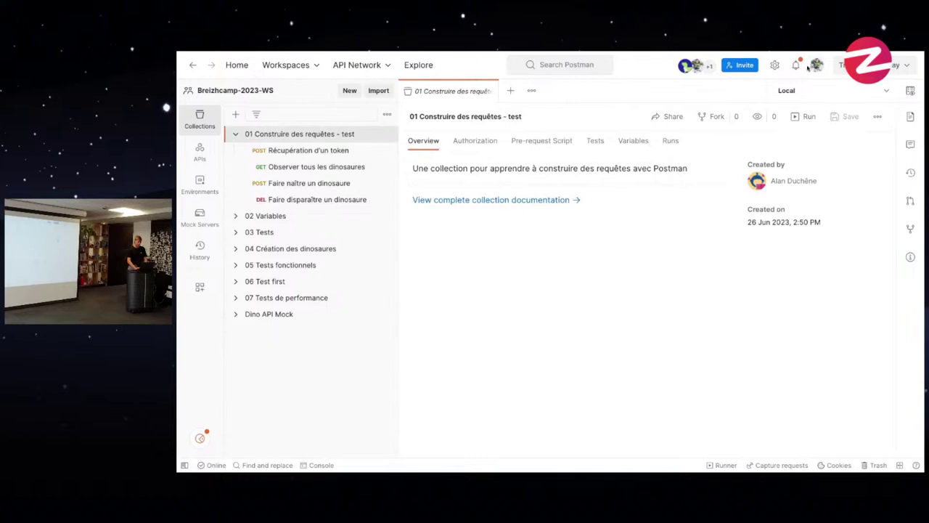
{"action": "left_click", "coordinate": [534, 118]}
{"action": "left_click", "coordinate": [526, 116]}
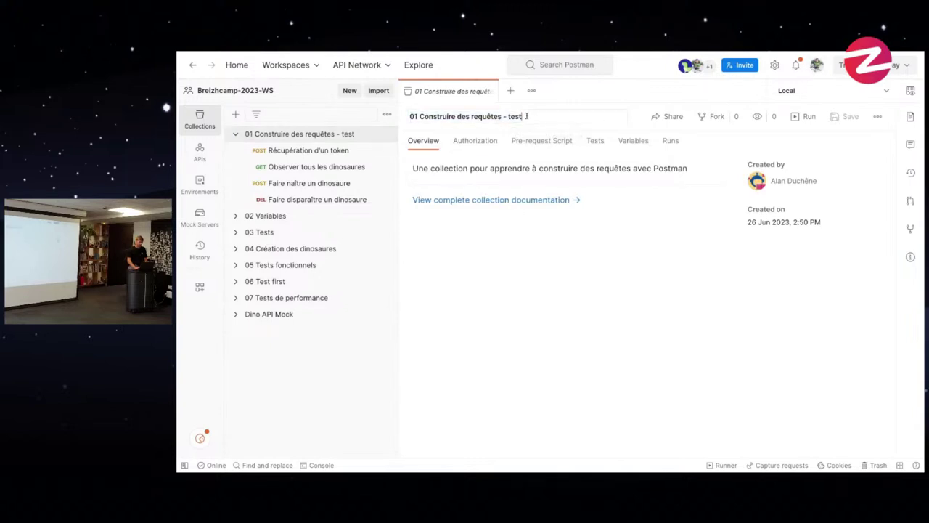
{"action": "key", "text": "BackSpace"}
{"action": "key", "text": "BackSpace"}
{"action": "key", "text": "BackSpace"}
{"action": "key", "text": "BackSpace"}
{"action": "key", "text": "BackSpace"}
{"action": "key", "text": "BackSpace"}
{"action": "key", "text": "BackSpace"}
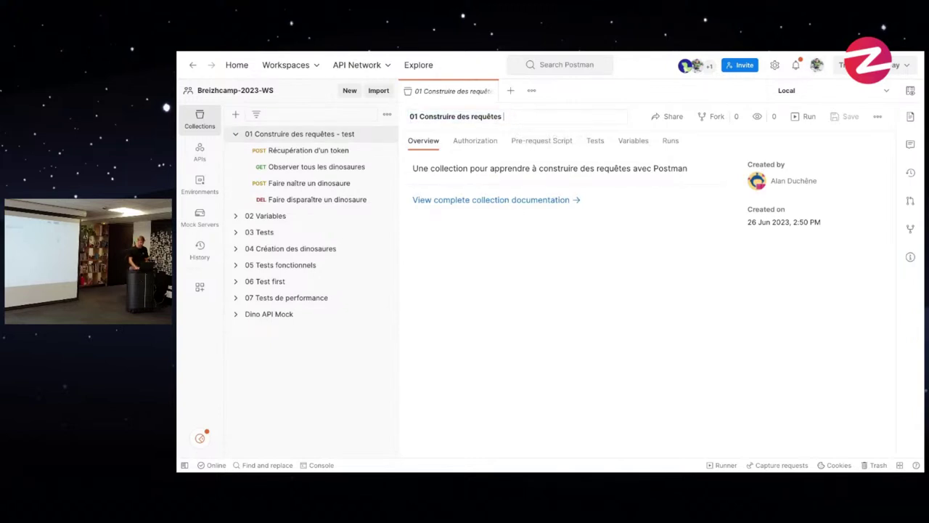
{"action": "left_click", "coordinate": [480, 304]}
Step: Check the collection's name in the other team member's window, closing its overview and collapsing its request list
{"action": "key", "text": "ctrl+Right"}
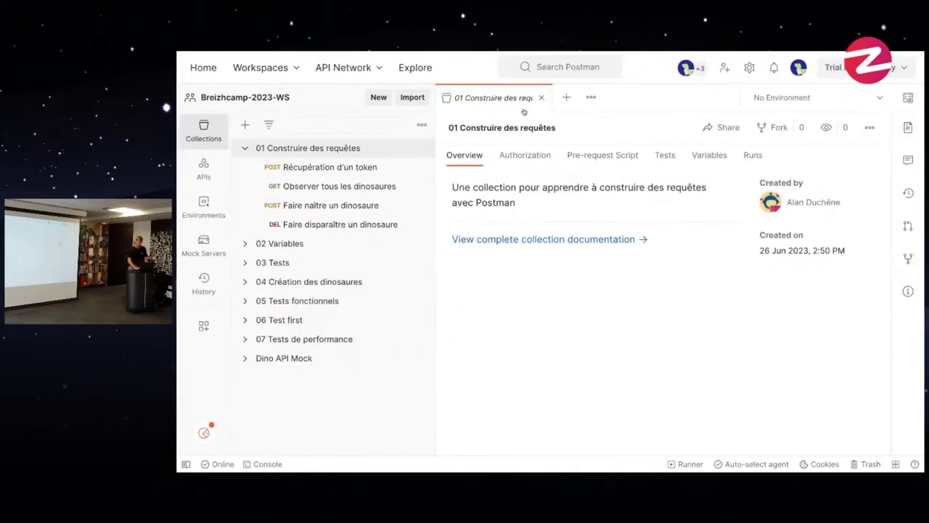
{"action": "left_click", "coordinate": [541, 97]}
{"action": "left_click", "coordinate": [245, 148]}
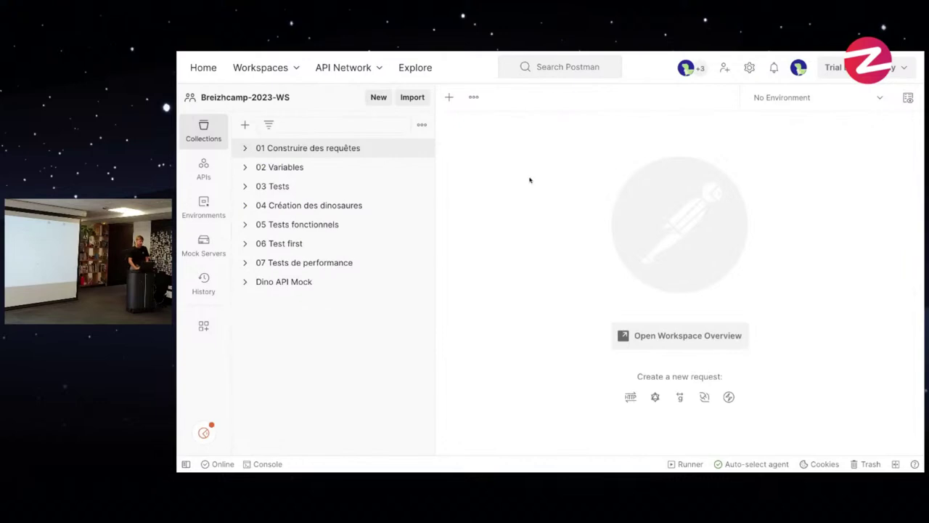
Step: In the first member's window, set the URL of Observer tous les dinosaures in 02 Variables to {{baseUrl}}/{{apiVersion}}/{{context}}/dinosaurus and save it
{"action": "key", "text": "ctrl+Left"}
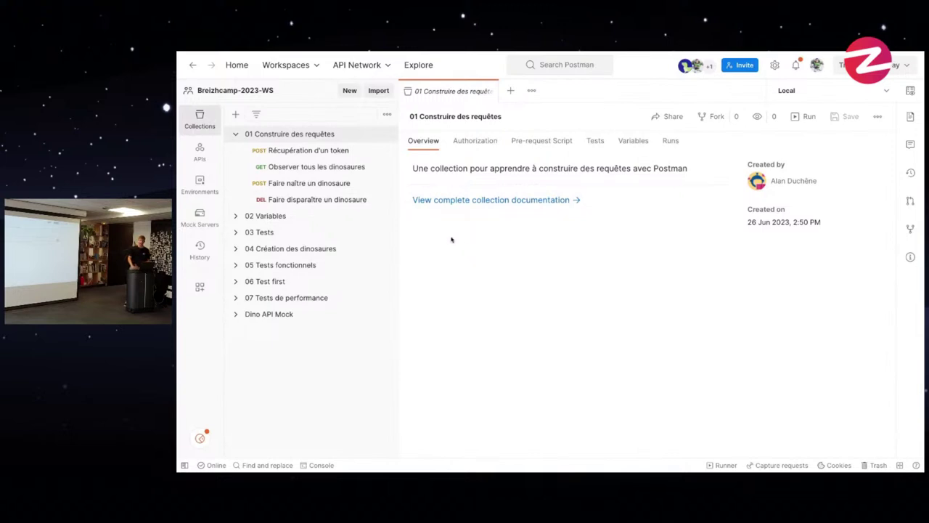
{"action": "left_click", "coordinate": [235, 134]}
{"action": "left_click", "coordinate": [237, 151]}
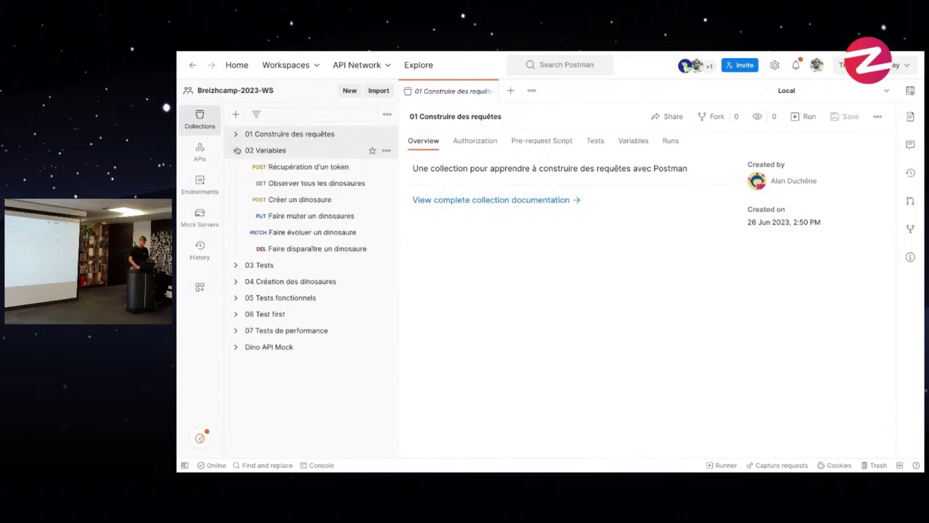
{"action": "left_click", "coordinate": [330, 183]}
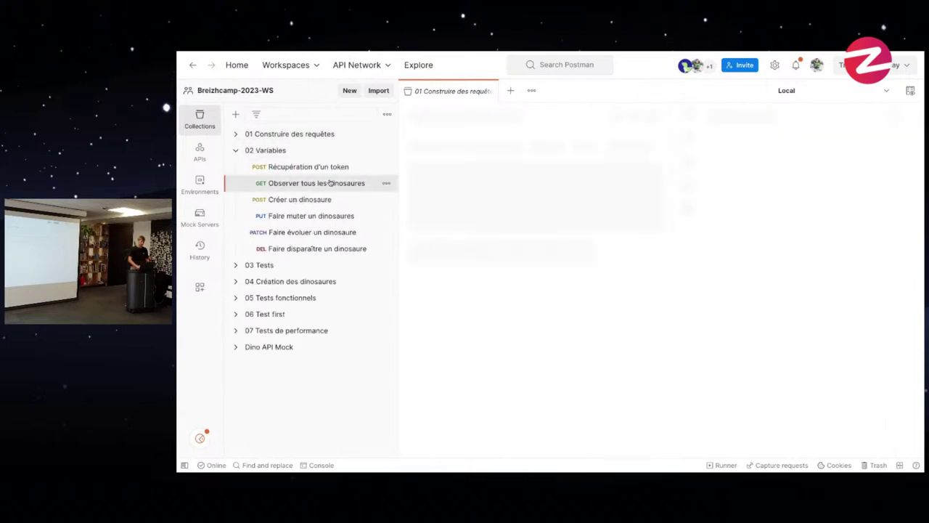
{"action": "left_click", "coordinate": [636, 148]}
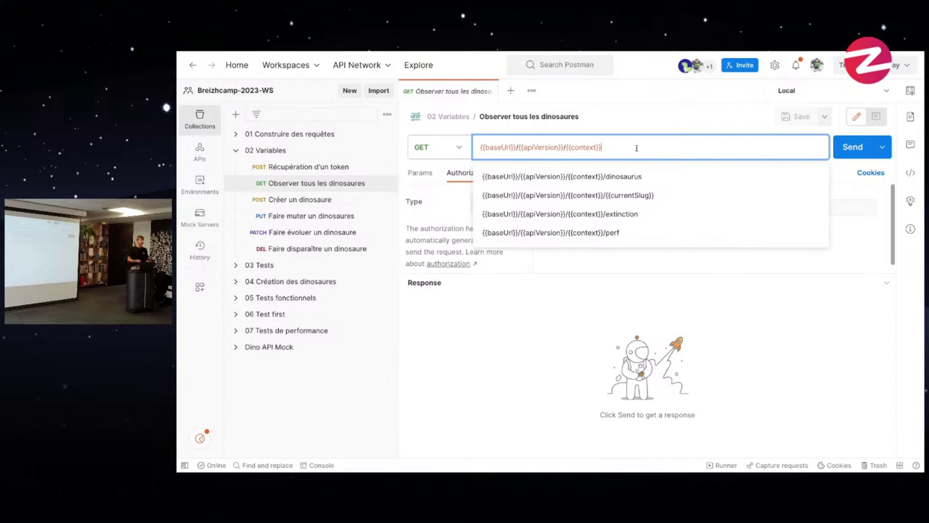
{"action": "type", "text": "/"}
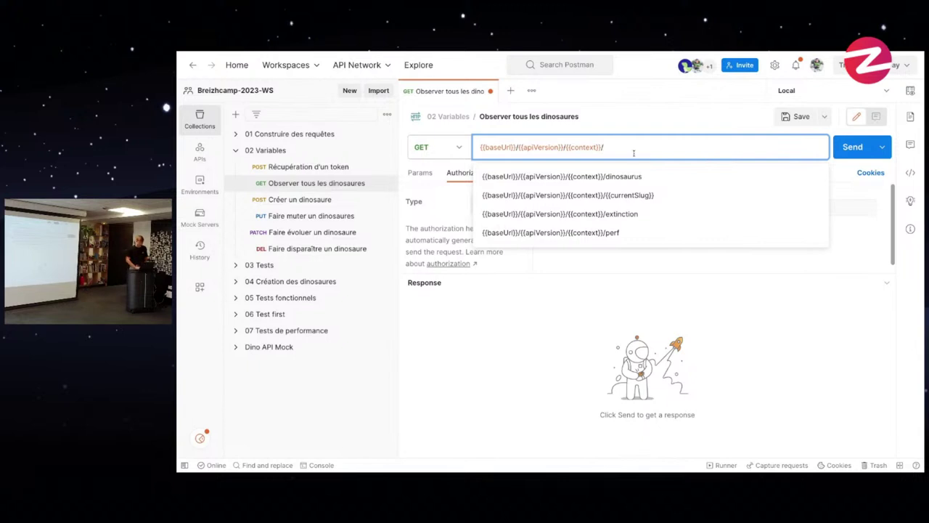
{"action": "left_click", "coordinate": [636, 176]}
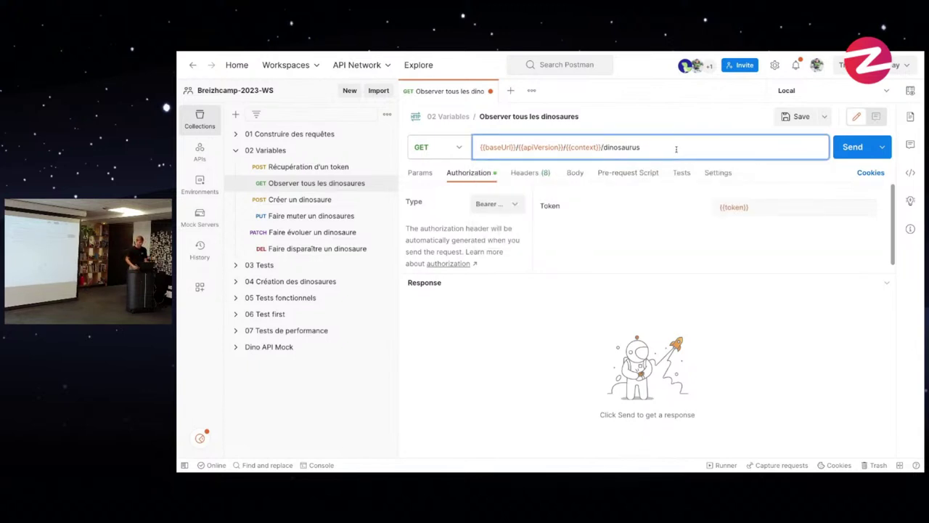
Step: Check the URL of Observer tous les dinosaures in the other team member's window and return to the first member's window
{"action": "key", "text": "ctrl+Right"}
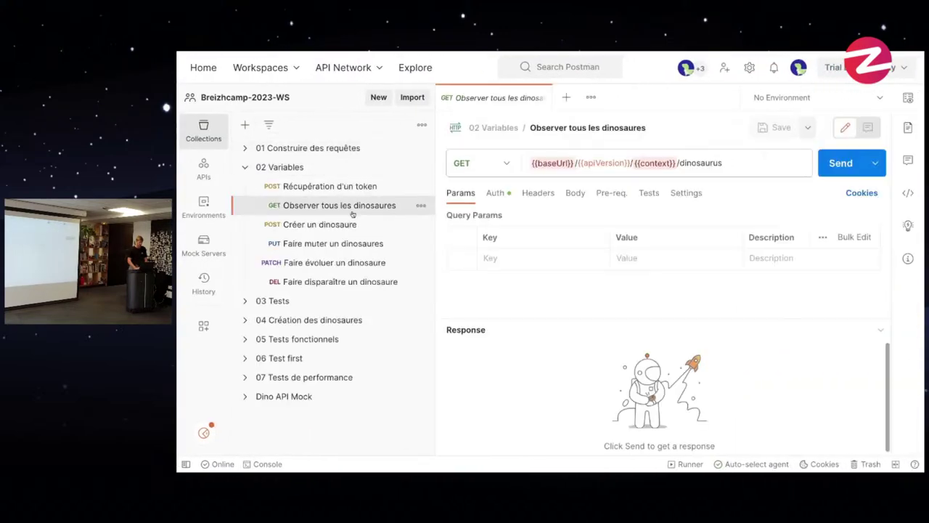
{"action": "left_click", "coordinate": [730, 164]}
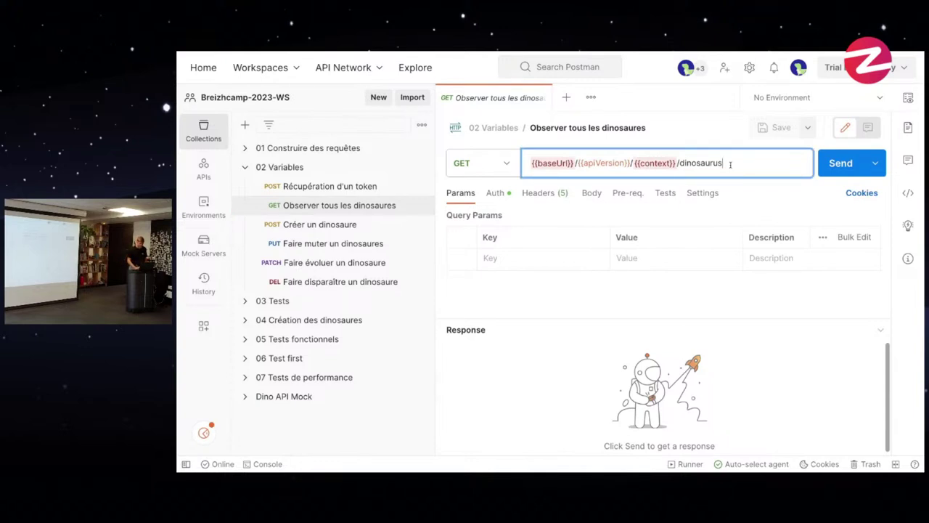
{"action": "key", "text": "ctrl+Left"}
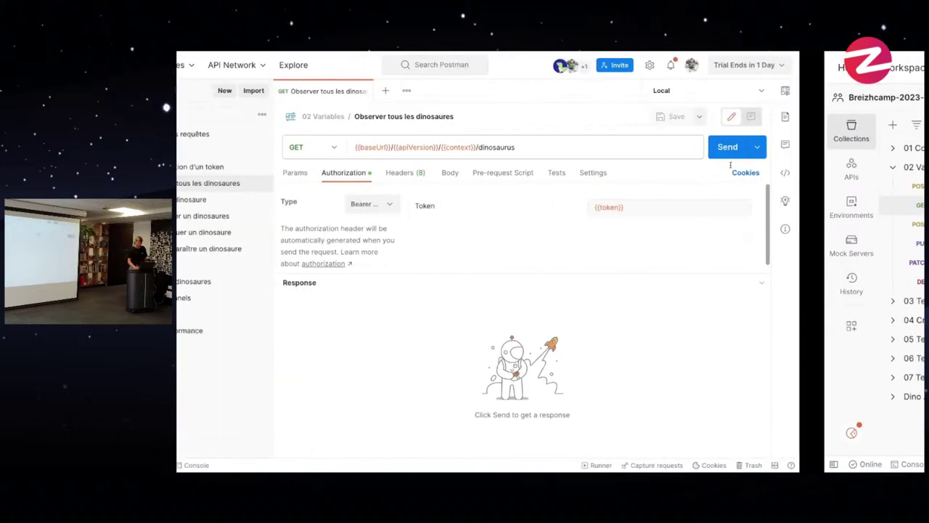
Step: Remove /dinosaurus from the Observer tous les dinosaures request URL, leaving {{baseUrl}}/{{apiVersion}}/{{context}}, and save the request
{"action": "left_click", "coordinate": [730, 148]}
{"action": "key", "text": "BackSpace"}
{"action": "key", "text": "BackSpace"}
{"action": "key", "text": "BackSpace"}
{"action": "key", "text": "BackSpace"}
{"action": "key", "text": "BackSpace"}
{"action": "key", "text": "BackSpace"}
{"action": "key", "text": "BackSpace"}
{"action": "key", "text": "BackSpace"}
{"action": "key", "text": "BackSpace"}
{"action": "key", "text": "BackSpace"}
{"action": "key", "text": "BackSpace"}
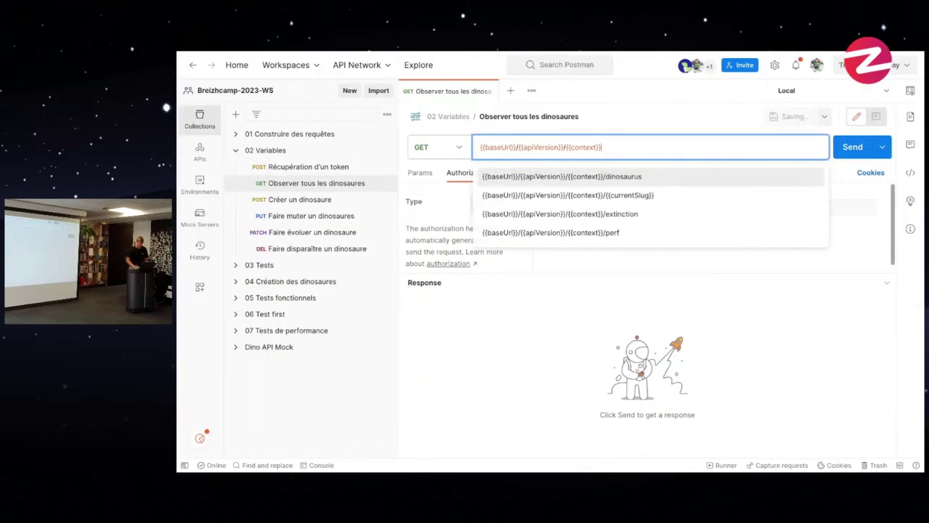
{"action": "left_click", "coordinate": [539, 288]}
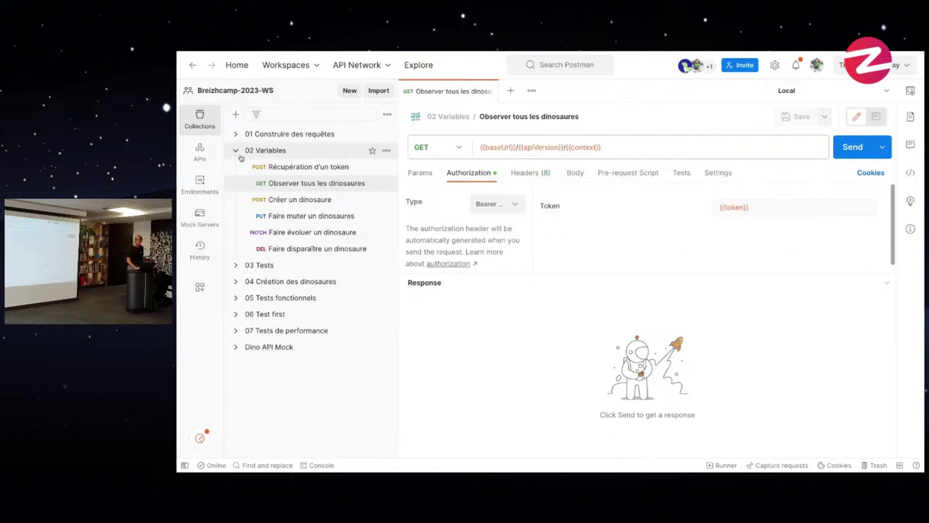
Step: Fork the 02 Variables collection into Team Workspace, keeping the default fork label and watching the original collection
{"action": "left_click", "coordinate": [314, 150]}
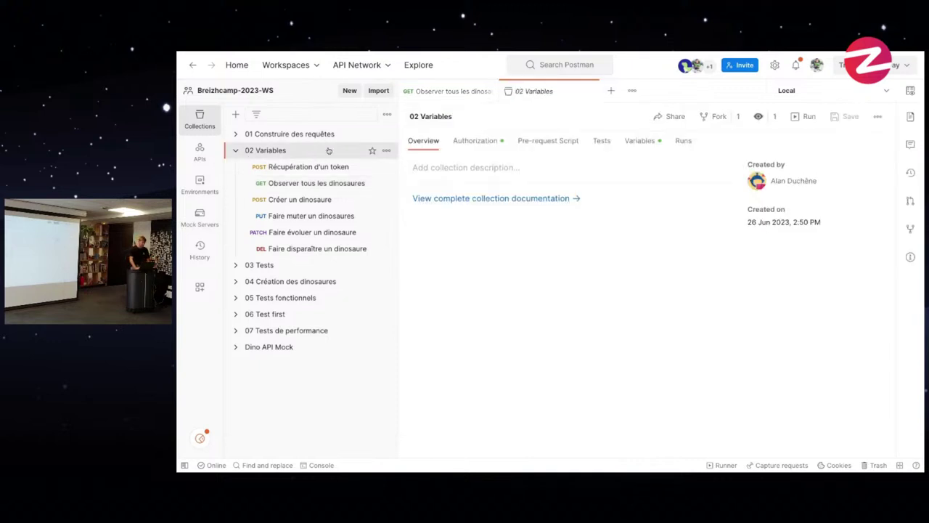
{"action": "left_click", "coordinate": [387, 153]}
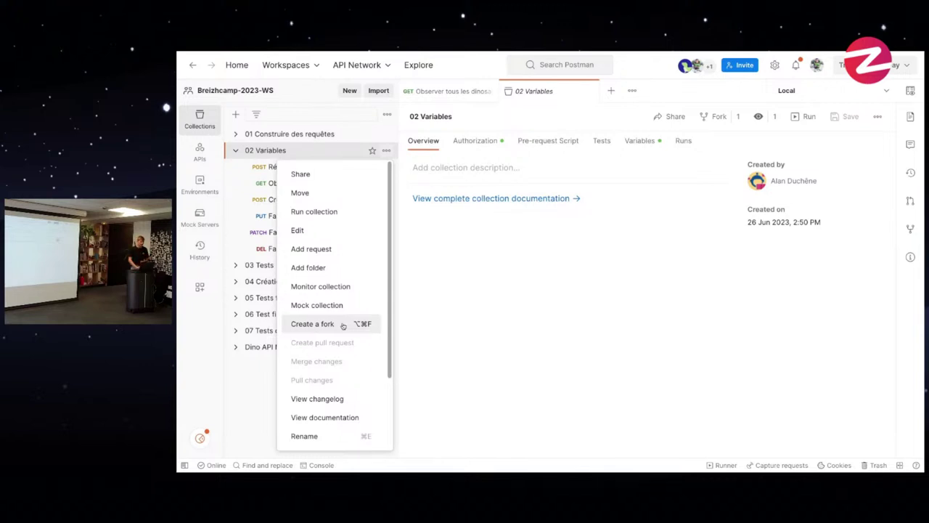
{"action": "left_click", "coordinate": [312, 324]}
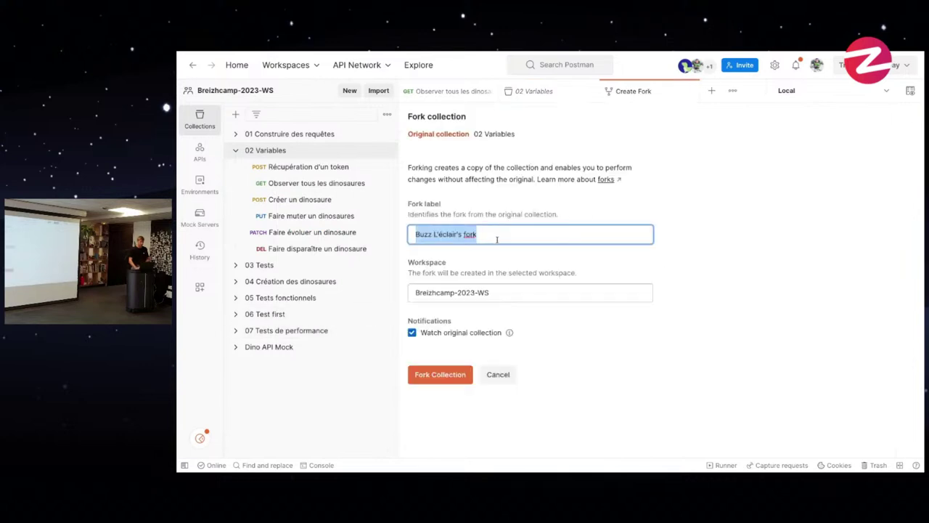
{"action": "left_click", "coordinate": [497, 237]}
{"action": "triple_click", "coordinate": [497, 237]}
{"action": "left_click", "coordinate": [506, 237]}
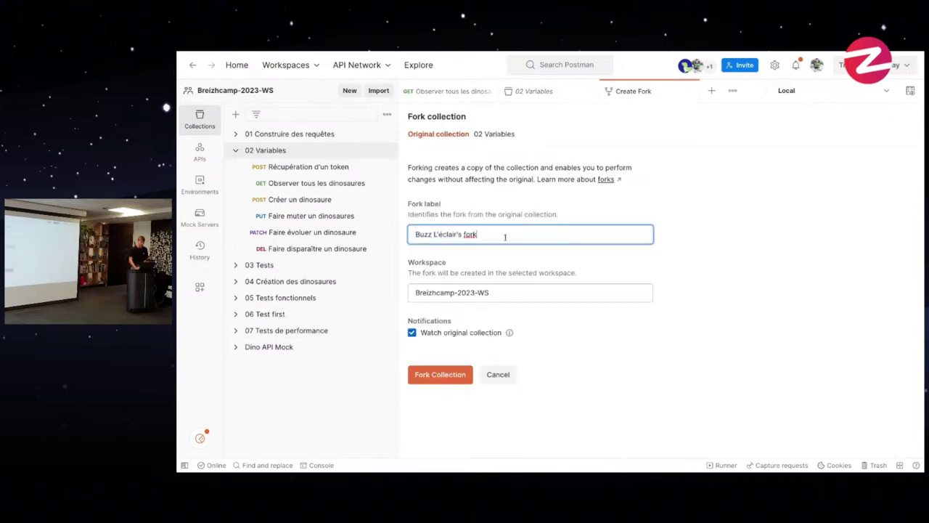
{"action": "left_click", "coordinate": [507, 292]}
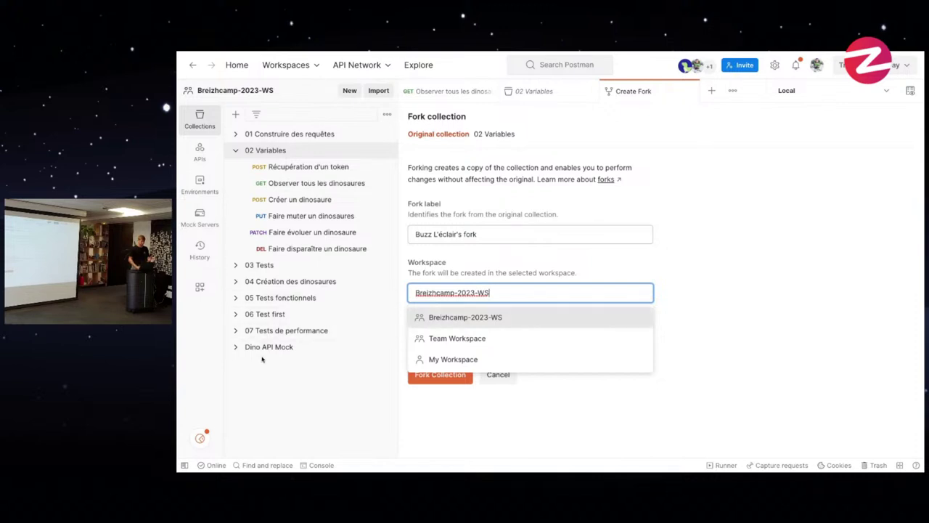
{"action": "left_click", "coordinate": [562, 343]}
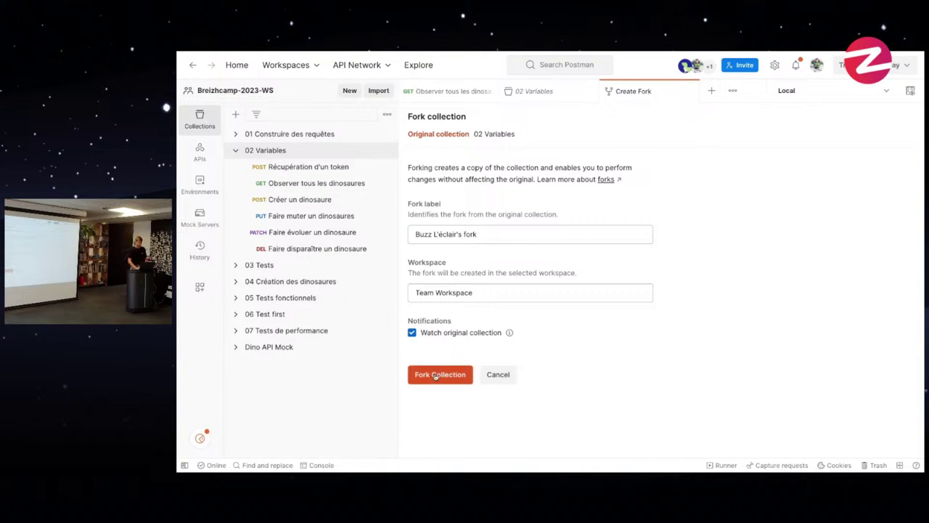
{"action": "left_click", "coordinate": [437, 375]}
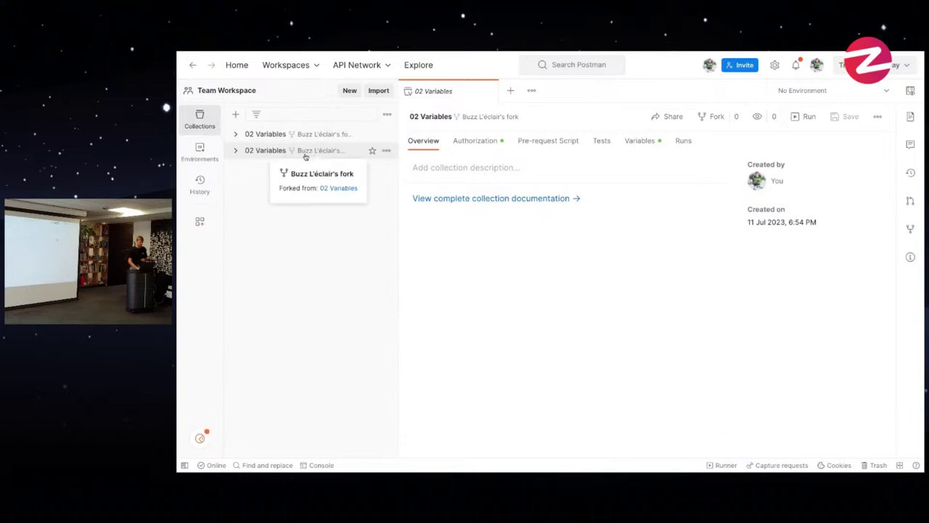
Step: Check the list of available workspaces and stay in Team Workspace
{"action": "left_click", "coordinate": [316, 68]}
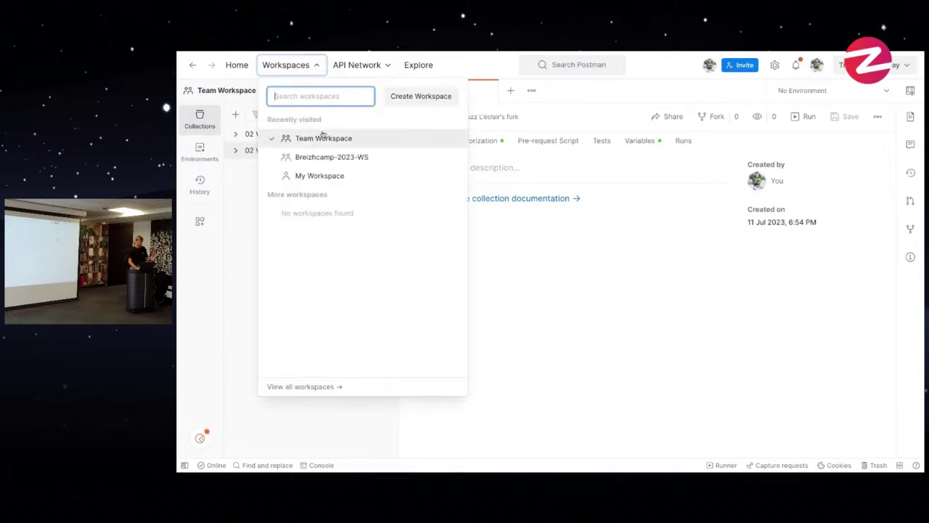
{"action": "left_click", "coordinate": [245, 227]}
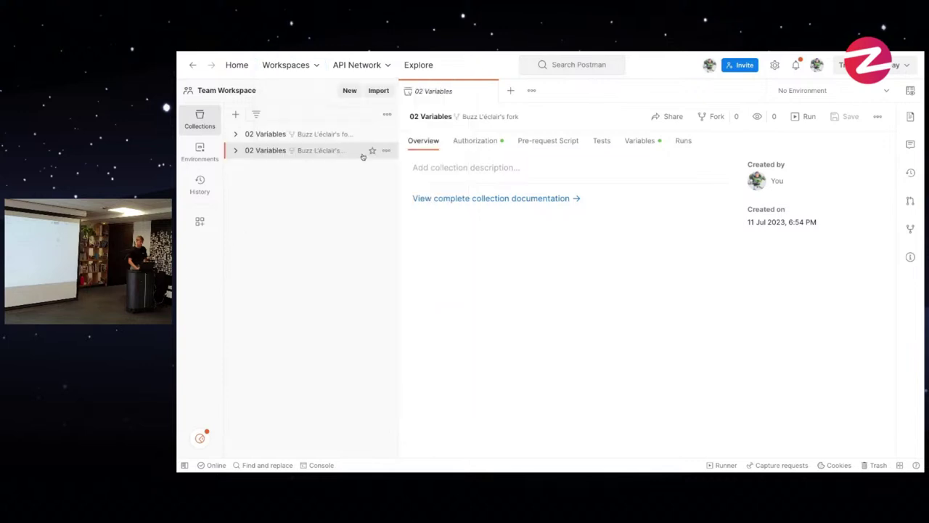
Step: Duplicate the Observer tous les dinosaures request in the second listed 02 Variables fork and open the copy
{"action": "left_click", "coordinate": [239, 150]}
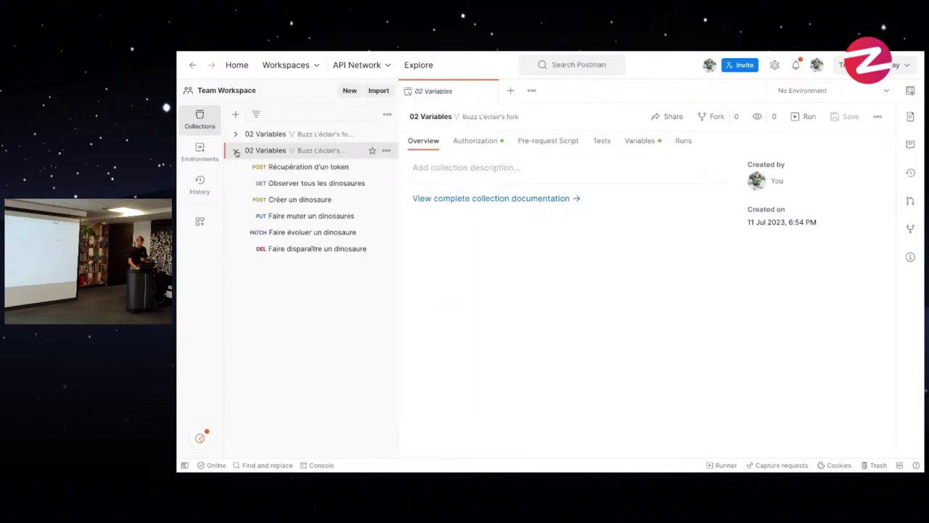
{"action": "left_click", "coordinate": [322, 182]}
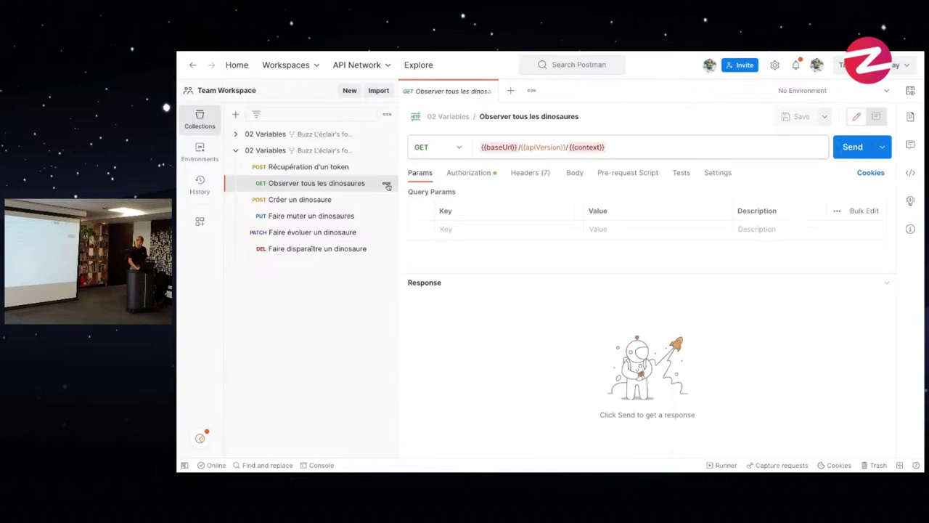
{"action": "left_click", "coordinate": [386, 183]}
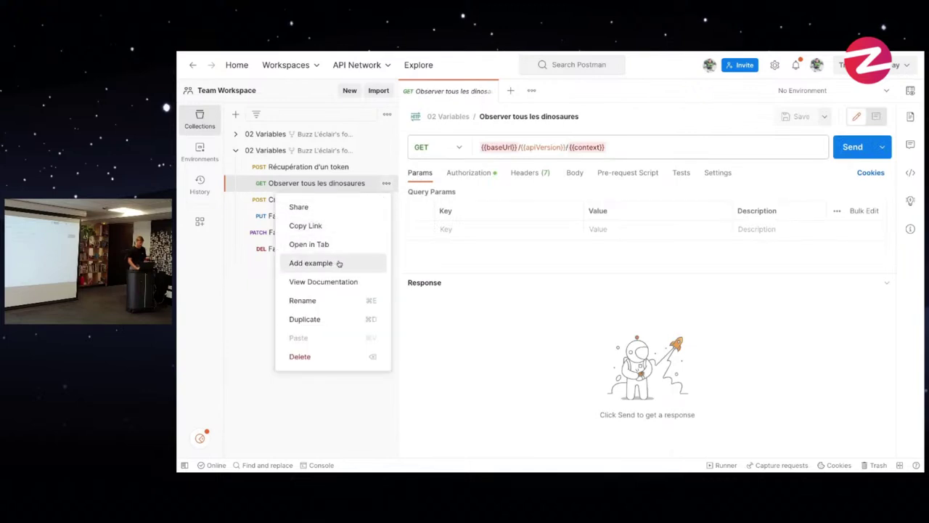
{"action": "left_click", "coordinate": [335, 317]}
{"action": "left_click", "coordinate": [319, 199]}
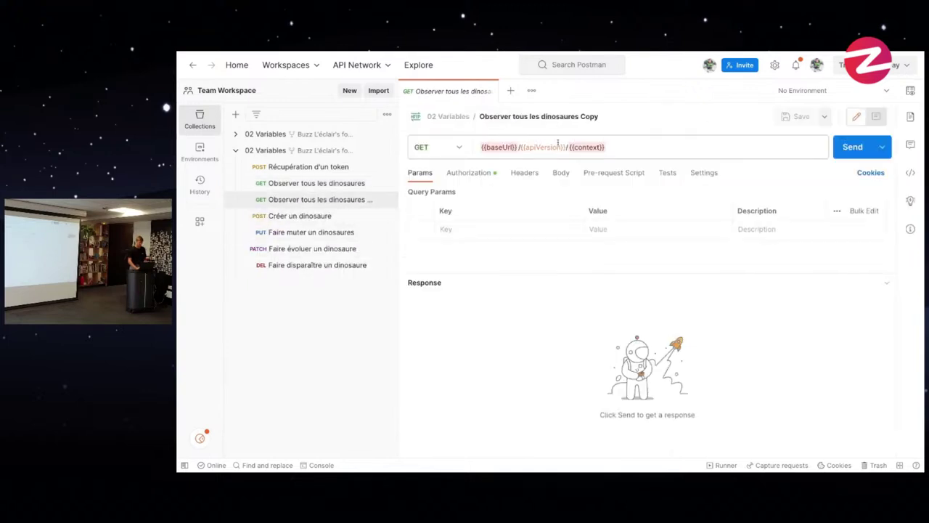
Step: Set the copied request's URL to {{baseUrl}}/{{apiVersion}}/{{context}}/dinosaurus and rename the request Observer dinosaurus
{"action": "left_click", "coordinate": [639, 145]}
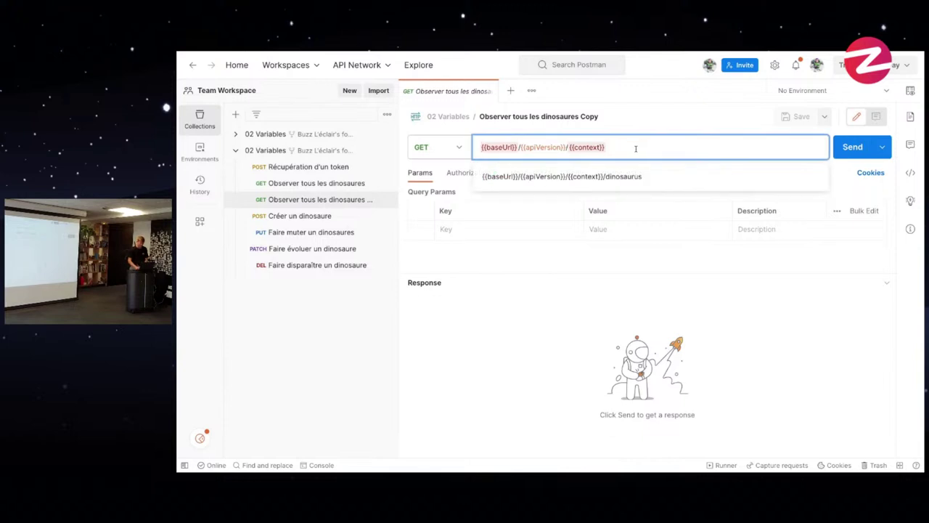
{"action": "left_click", "coordinate": [619, 176]}
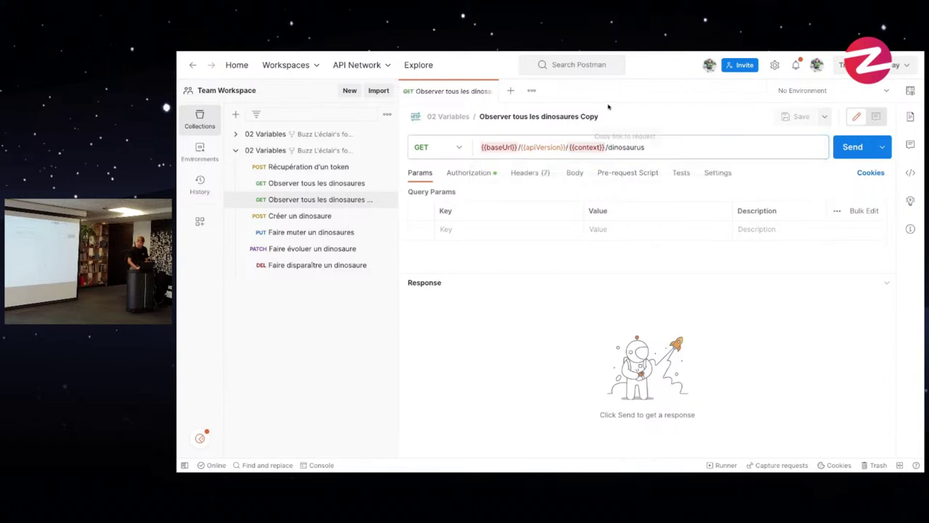
{"action": "left_click", "coordinate": [559, 115]}
{"action": "double_click", "coordinate": [550, 115]}
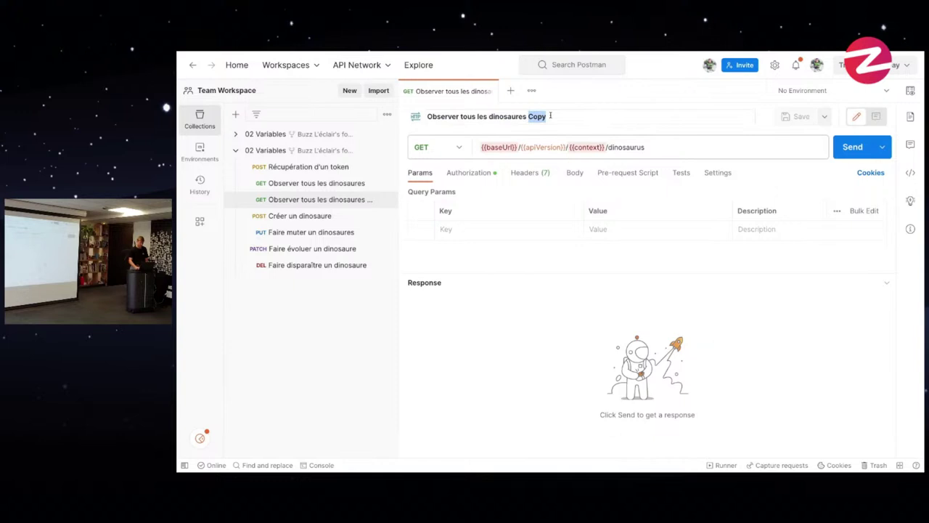
{"action": "key", "text": "BackSpace"}
{"action": "key", "text": "BackSpace"}
{"action": "key", "text": "BackSpace"}
{"action": "left_click_drag", "start_coordinate": [462, 116], "coordinate": [522, 117]}
{"action": "key", "text": "BackSpace"}
{"action": "type", "text": "dinosaurus"}
{"action": "key", "text": "Return"}
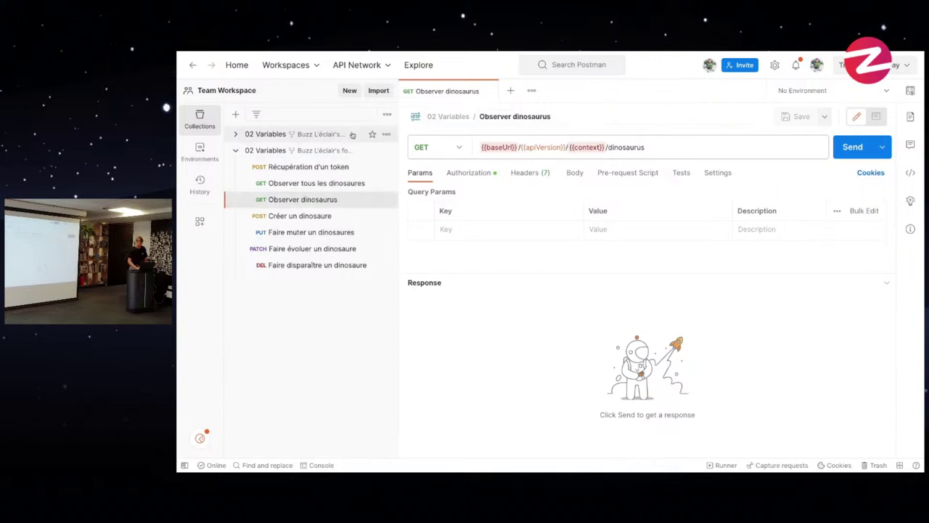
Step: Delete the first listed 02 Variables fork from Team Workspace, keeping the fork that contains Observer dinosaurus
{"action": "left_click", "coordinate": [386, 134]}
{"action": "scroll", "coordinate": [299, 434], "scroll_direction": "down", "scroll_amount": 2}
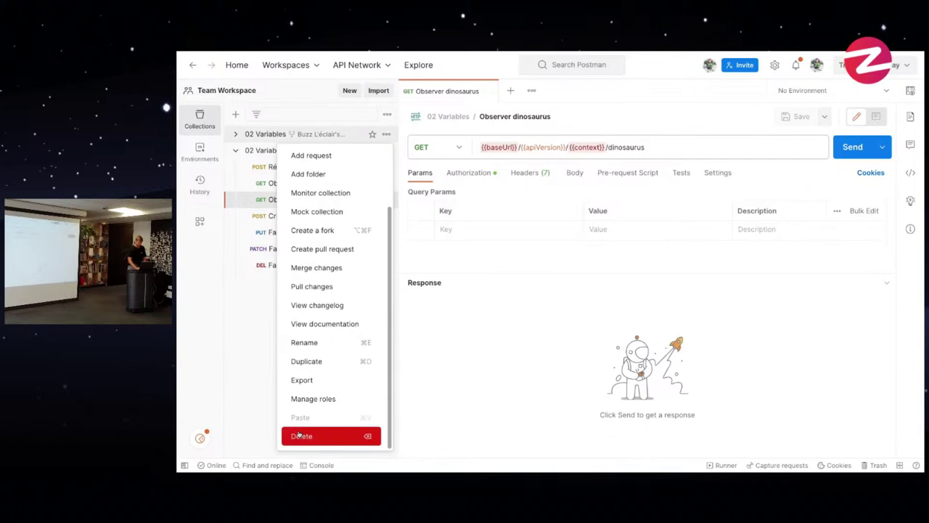
{"action": "left_click", "coordinate": [298, 434]}
{"action": "left_click", "coordinate": [646, 314]}
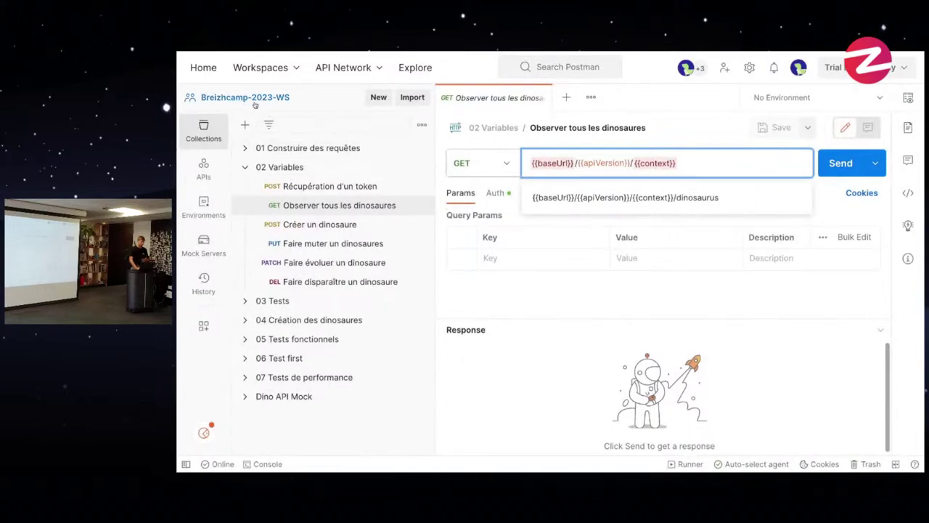
Step: Check the list of available workspaces in the Breizhcamp-2023-WS window, and return to Team Workspace
{"action": "left_click", "coordinate": [323, 203]}
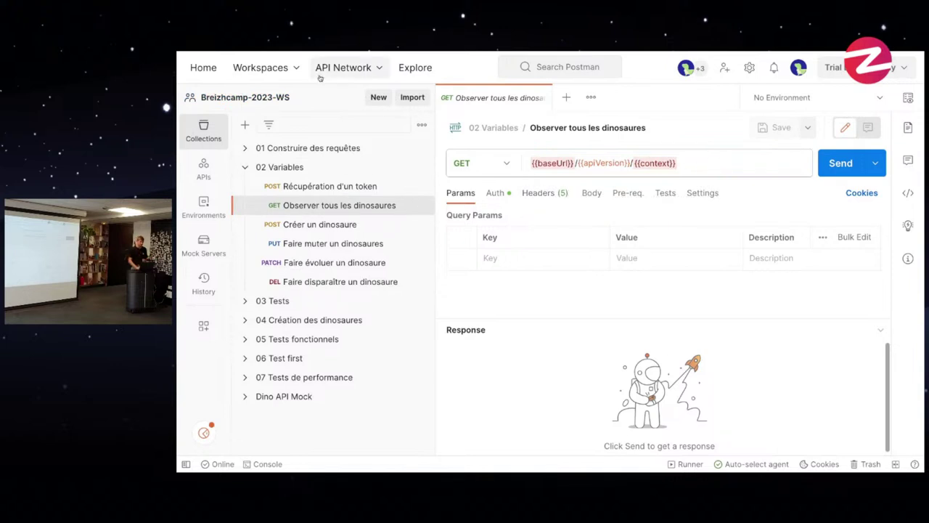
{"action": "left_click", "coordinate": [294, 67]}
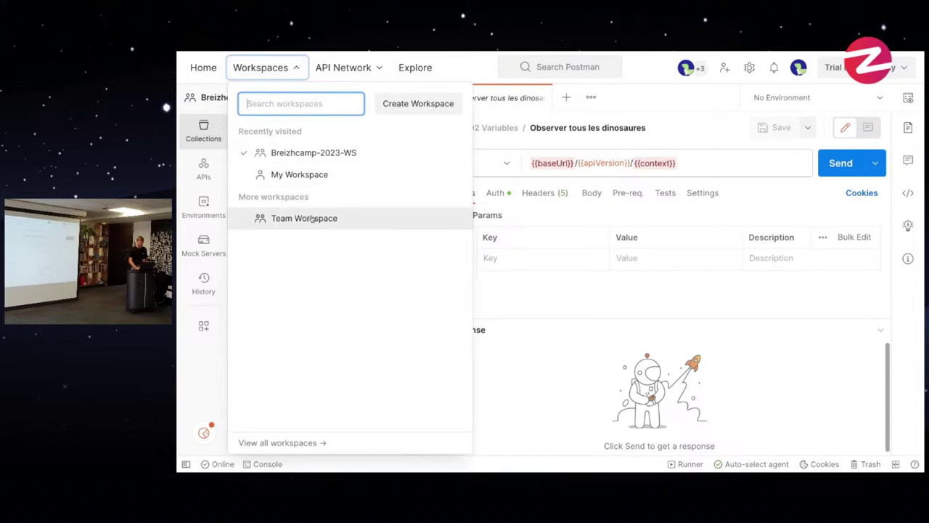
{"action": "left_click", "coordinate": [295, 71]}
{"action": "key", "text": "ctrl+Left"}
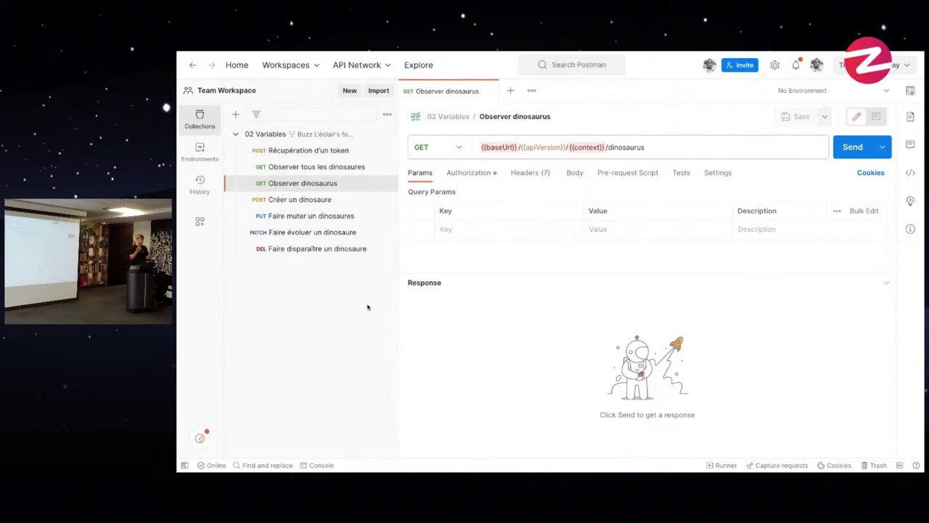
{"action": "left_click", "coordinate": [387, 136]}
{"action": "left_click", "coordinate": [387, 137]}
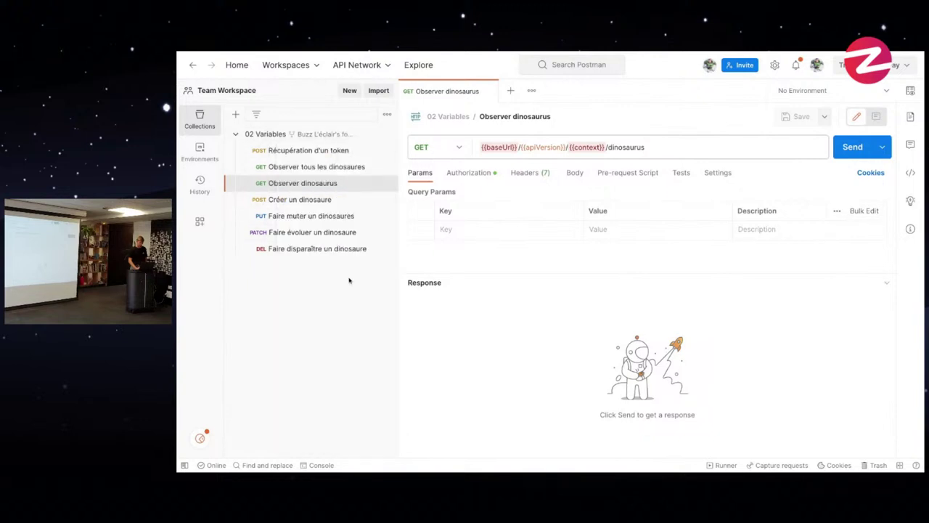
{"action": "left_click", "coordinate": [910, 172]}
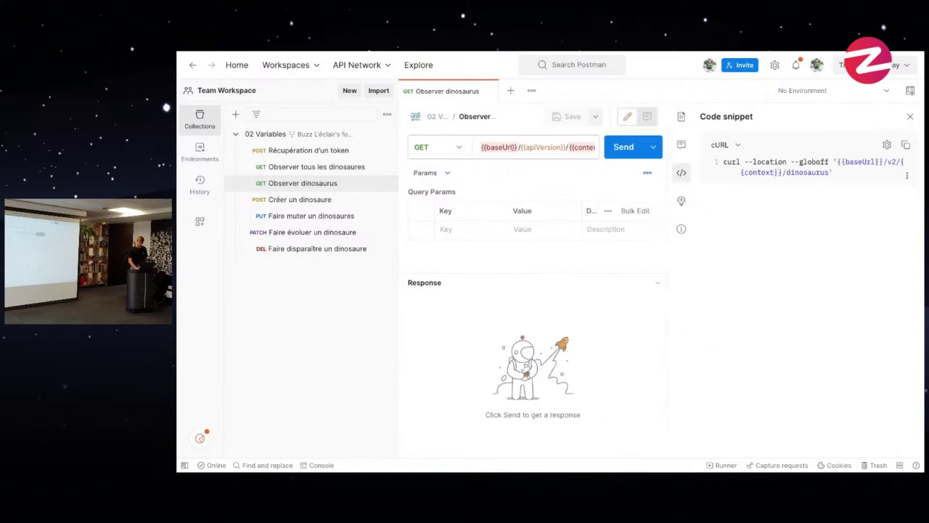
{"action": "left_click", "coordinate": [910, 116]}
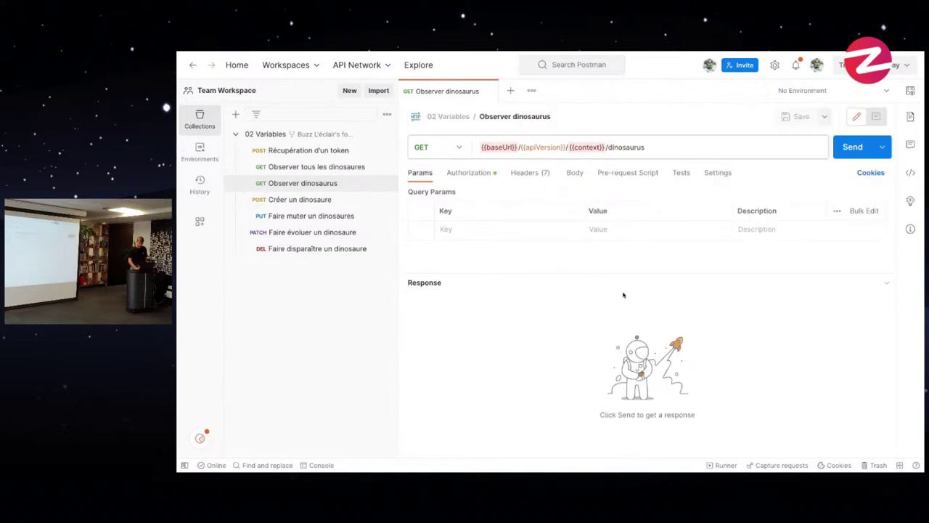
Step: Start a pull request from the 02 Variables fork to the original collection, titled test summer clazz
{"action": "left_click", "coordinate": [386, 134]}
{"action": "scroll", "coordinate": [365, 330], "scroll_direction": "down", "scroll_amount": 2}
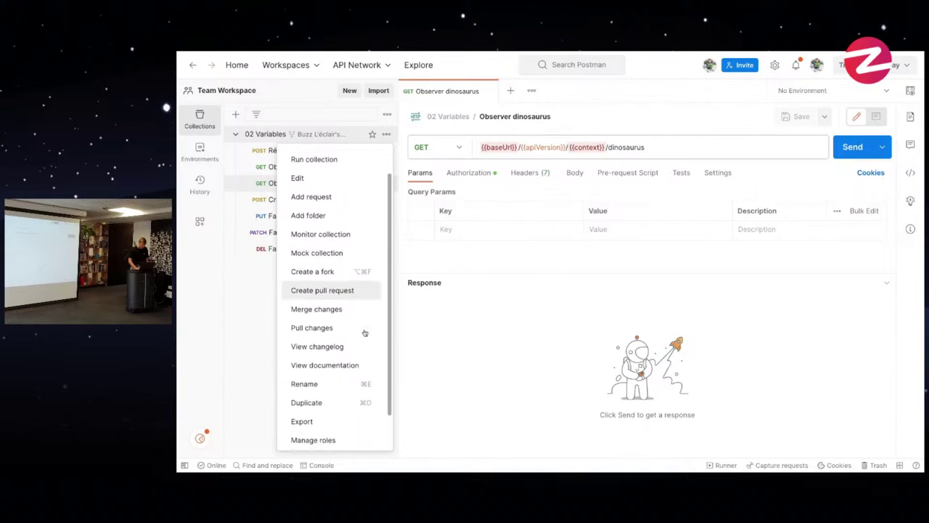
{"action": "scroll", "coordinate": [365, 331], "scroll_direction": "down", "scroll_amount": 1}
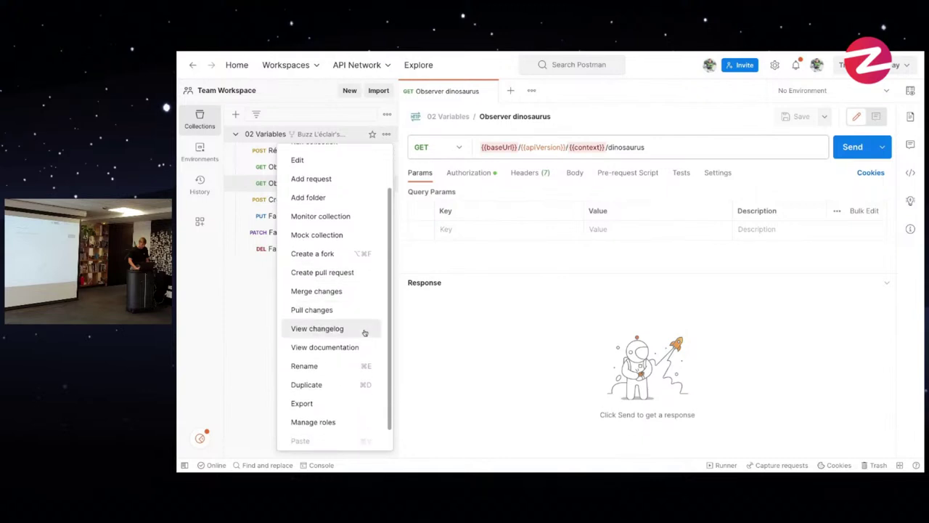
{"action": "left_click", "coordinate": [350, 273]}
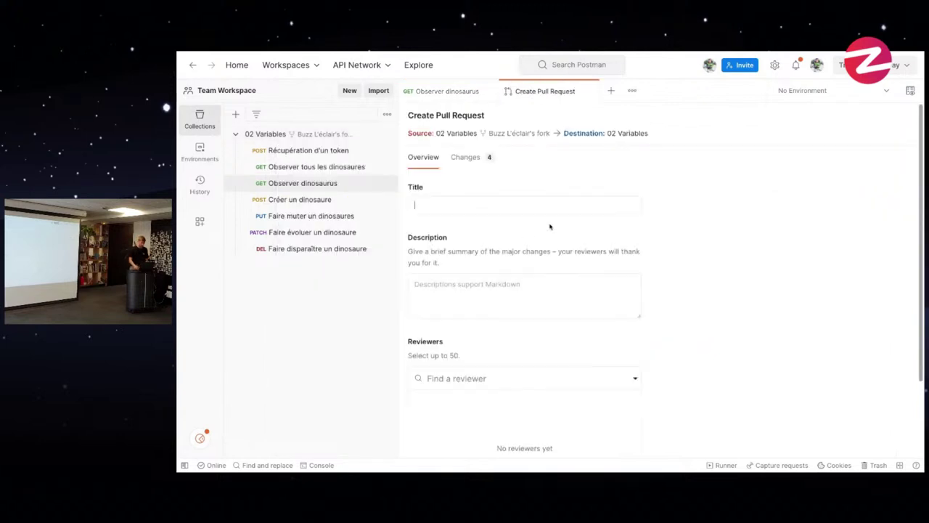
{"action": "type", "text": "test Tsummer "}
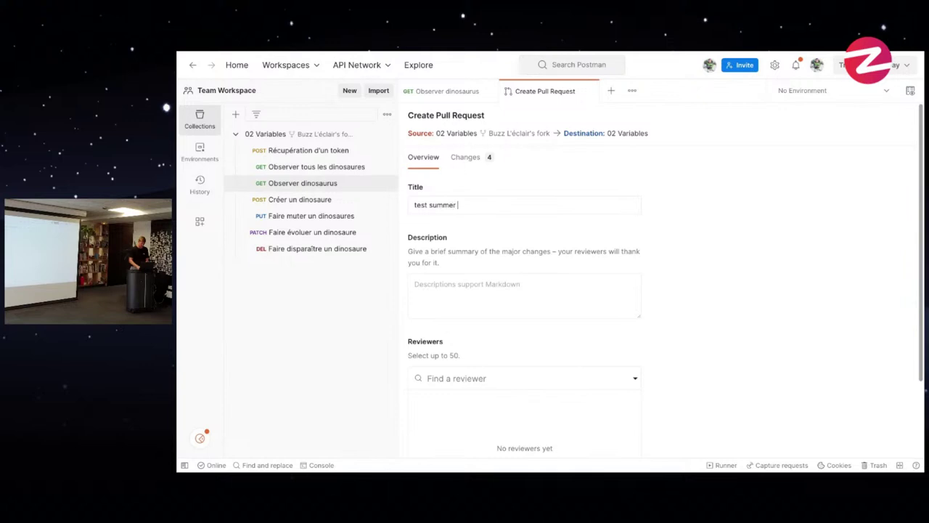
{"action": "type", "text": "clazz"}
Step: Add the first listed team member as reviewer, create the pull request and review its changes
{"action": "scroll", "coordinate": [651, 228], "scroll_direction": "down", "scroll_amount": 3}
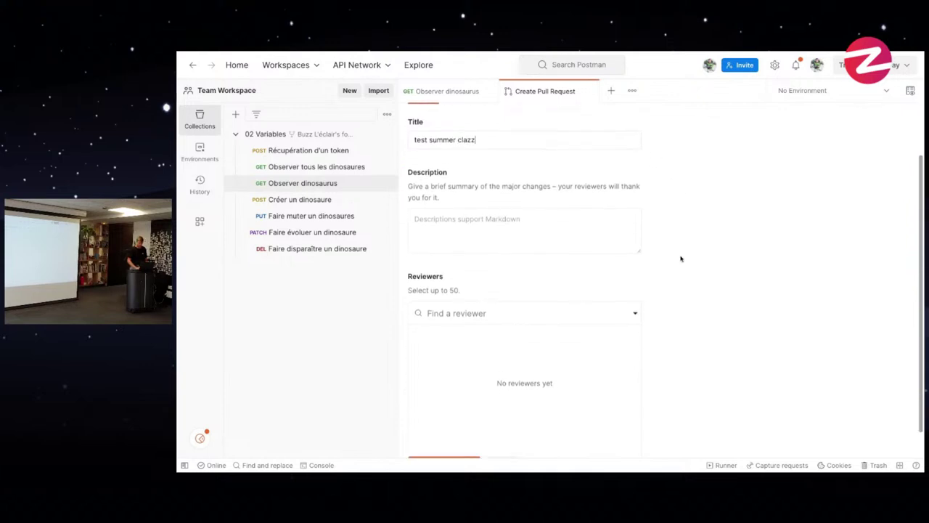
{"action": "left_click", "coordinate": [539, 283]}
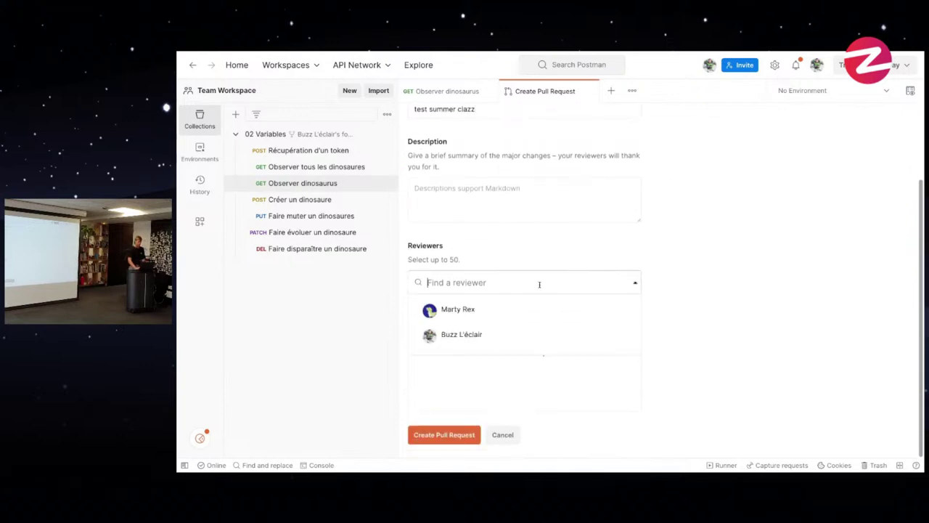
{"action": "left_click", "coordinate": [488, 320]}
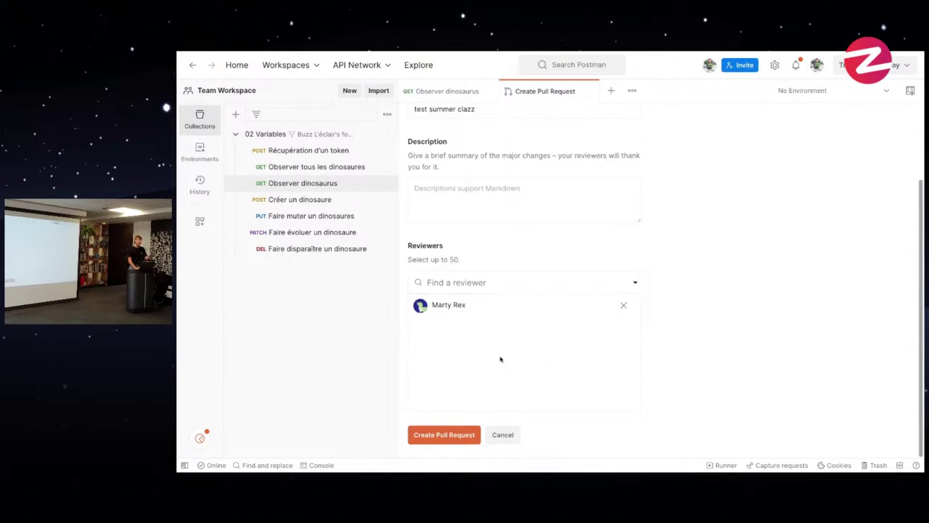
{"action": "left_click", "coordinate": [456, 440]}
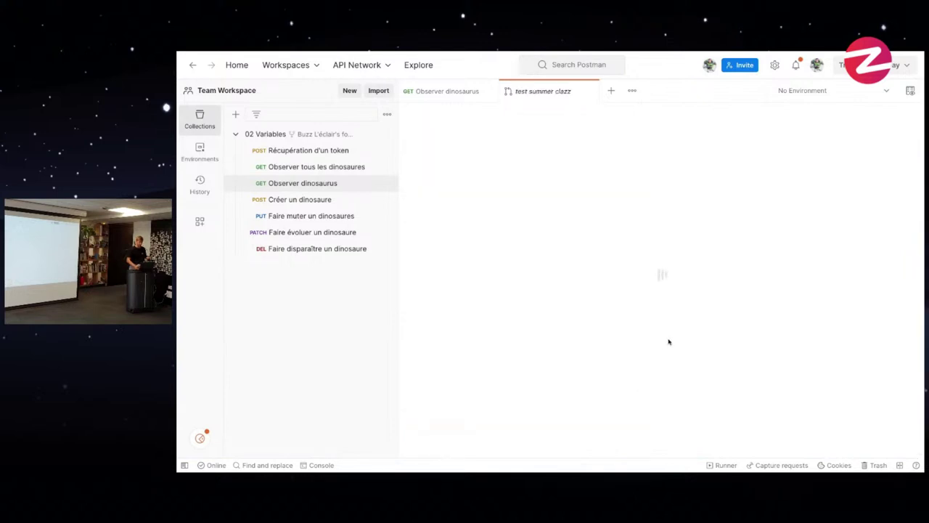
{"action": "scroll", "coordinate": [668, 341], "scroll_direction": "down", "scroll_amount": 3}
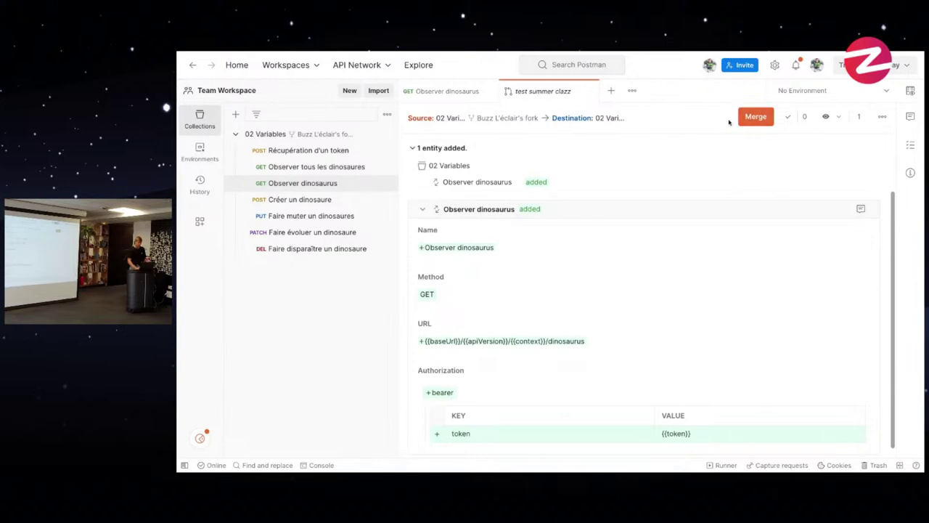
Step: Switch to the Breizhcamp-2023-WS window and check its pull request notifications and the forks of 02 Variables
{"action": "key", "text": "ctrl+Right"}
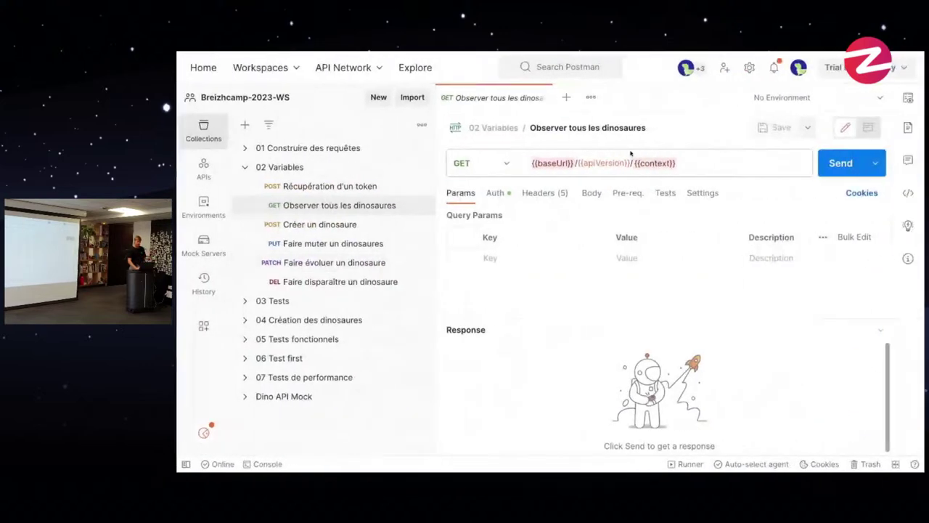
{"action": "left_click", "coordinate": [774, 69]}
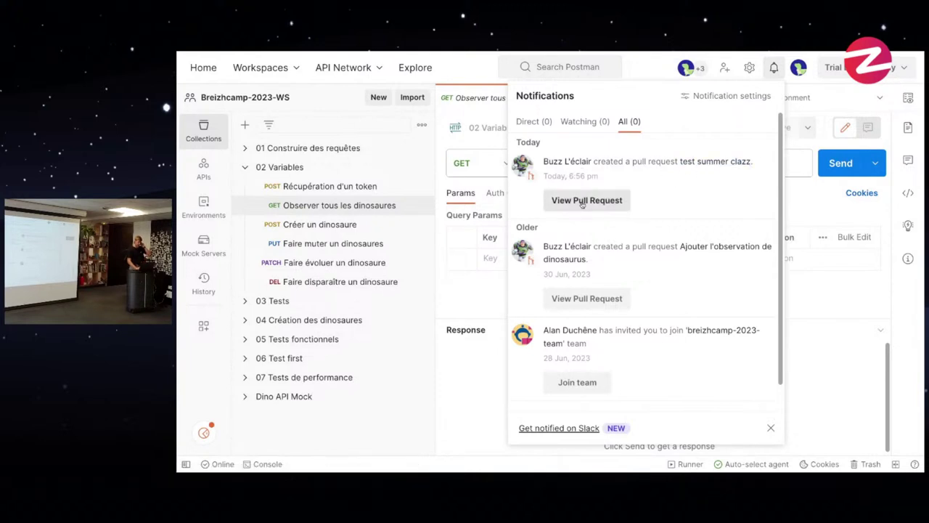
{"action": "left_click", "coordinate": [350, 171]}
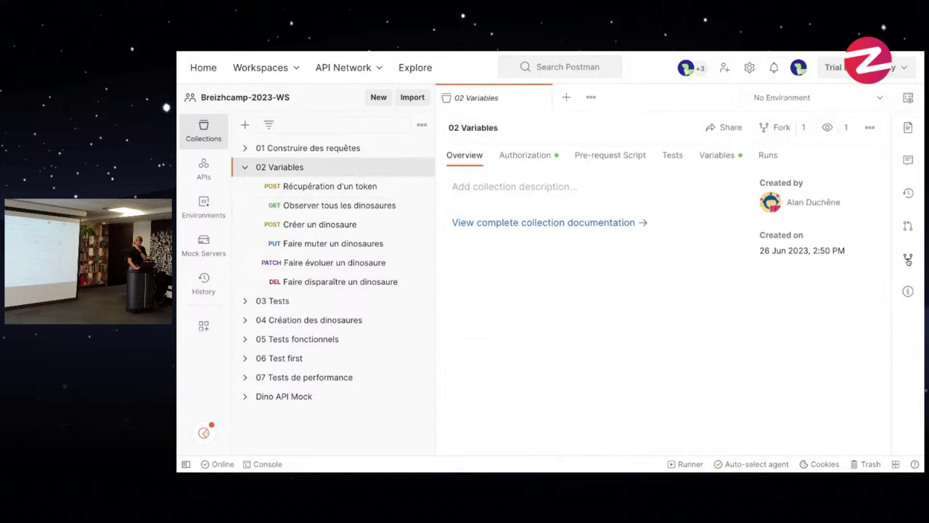
{"action": "left_click", "coordinate": [908, 260]}
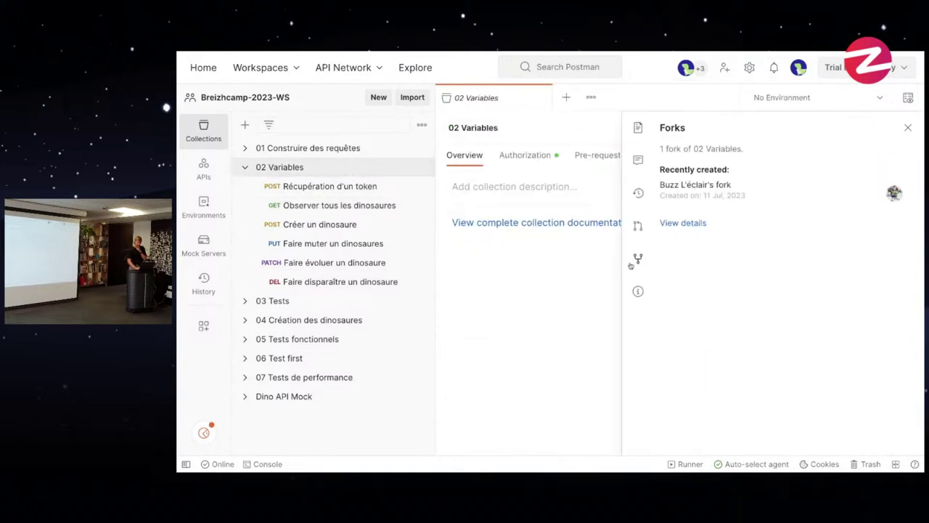
Step: Open the test summer clazz pull request received for 02 Variables and decline it, collapsing the collection
{"action": "left_click", "coordinate": [638, 226]}
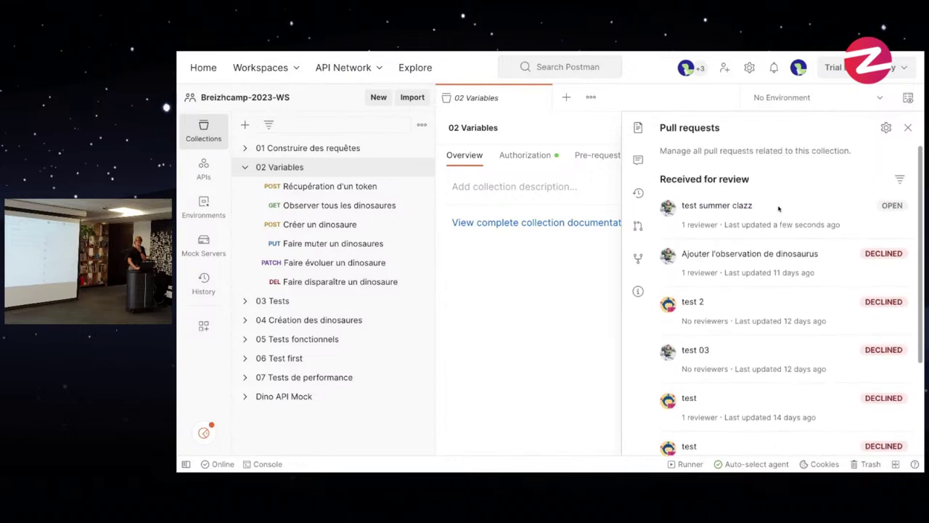
{"action": "left_click", "coordinate": [731, 210]}
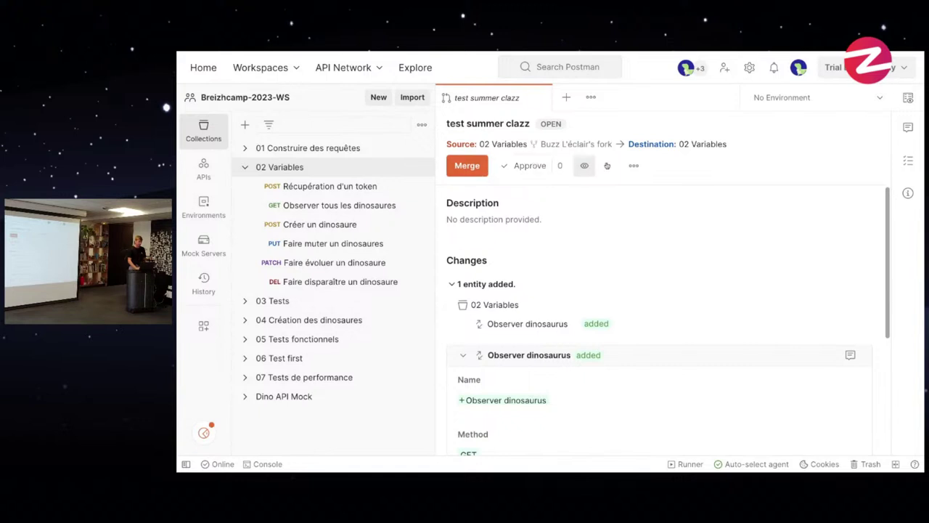
{"action": "left_click", "coordinate": [633, 166]}
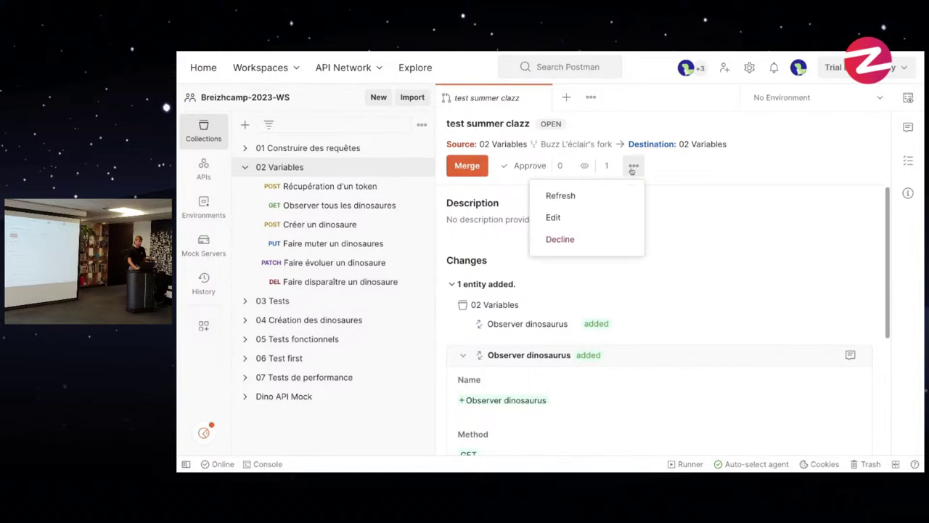
{"action": "left_click", "coordinate": [605, 239]}
{"action": "left_click", "coordinate": [660, 300]}
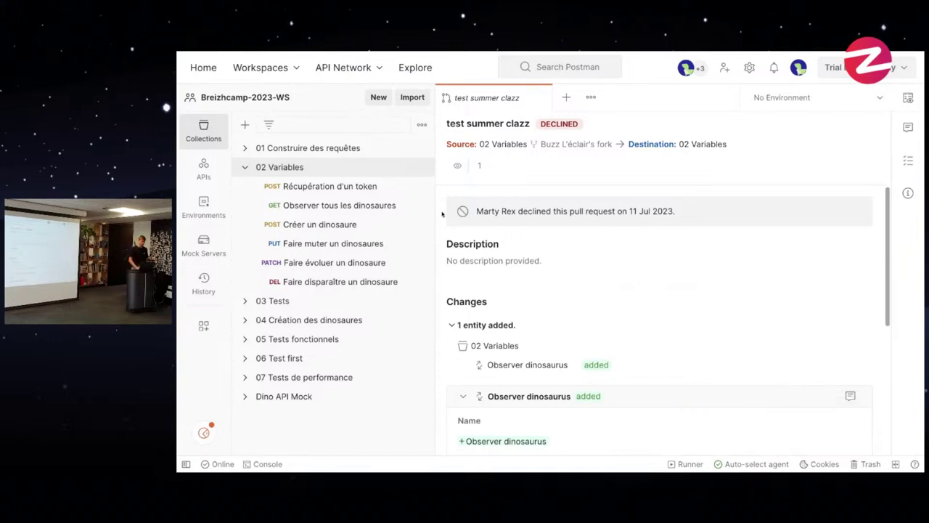
{"action": "left_click", "coordinate": [245, 168]}
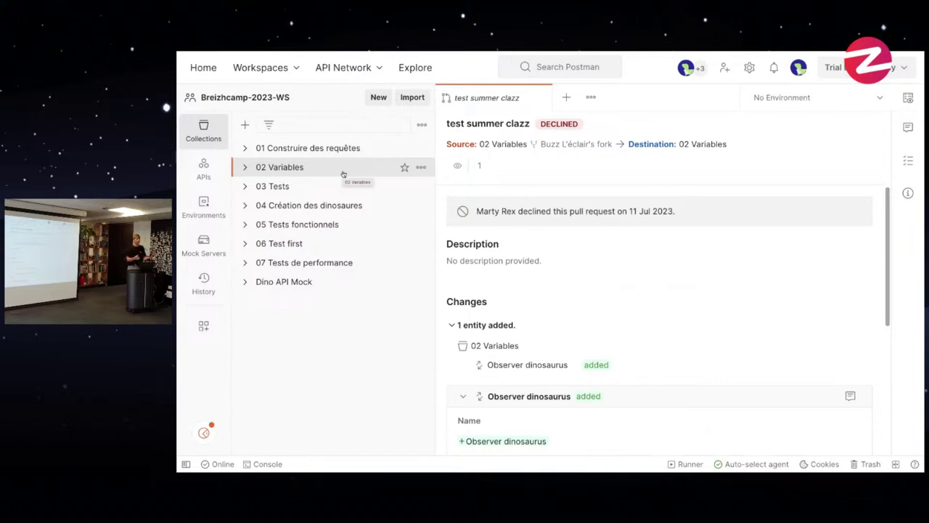
Step: Return to the Team Workspace window and close the open pull request and Observer dinosaurus request
{"action": "key", "text": "ctrl+Left"}
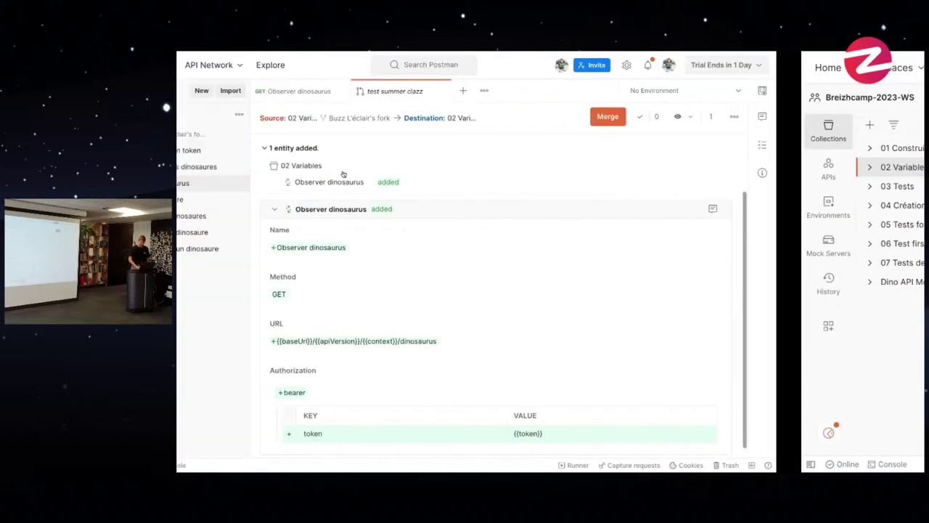
{"action": "left_click", "coordinate": [592, 91]}
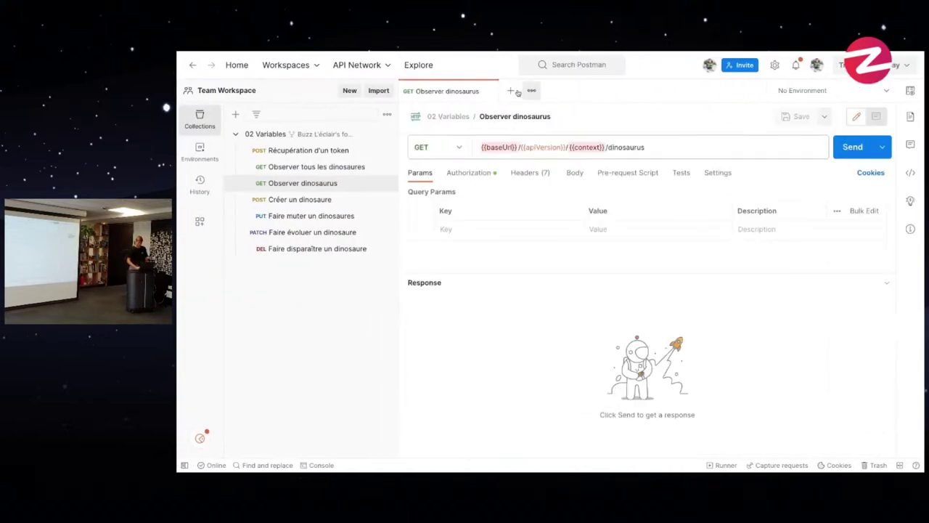
{"action": "left_click", "coordinate": [490, 93]}
{"action": "key", "text": "ctrl+Left"}
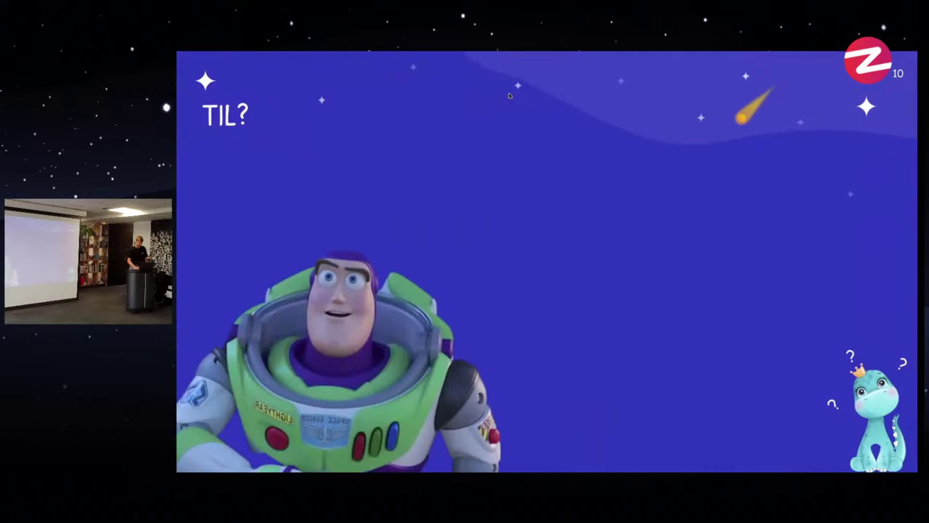
{"action": "key", "text": "Right"}
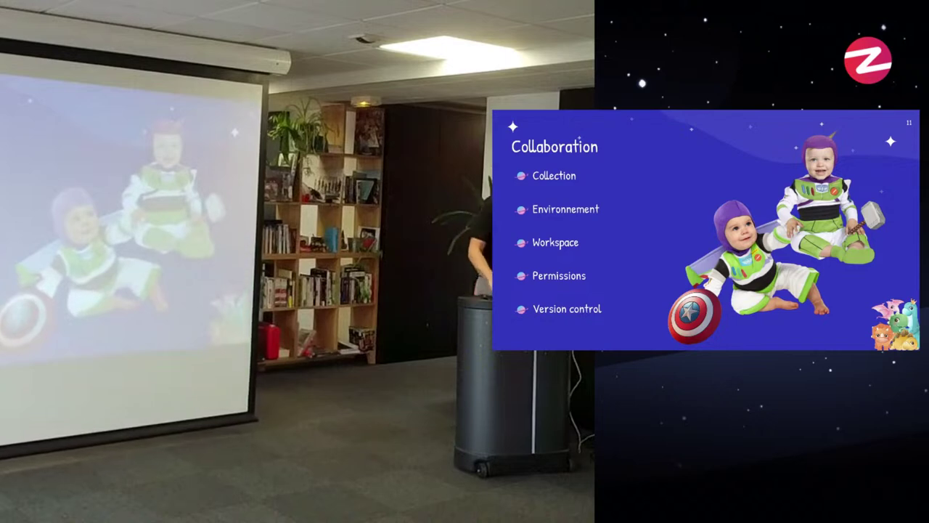
{"action": "key", "text": "Right"}
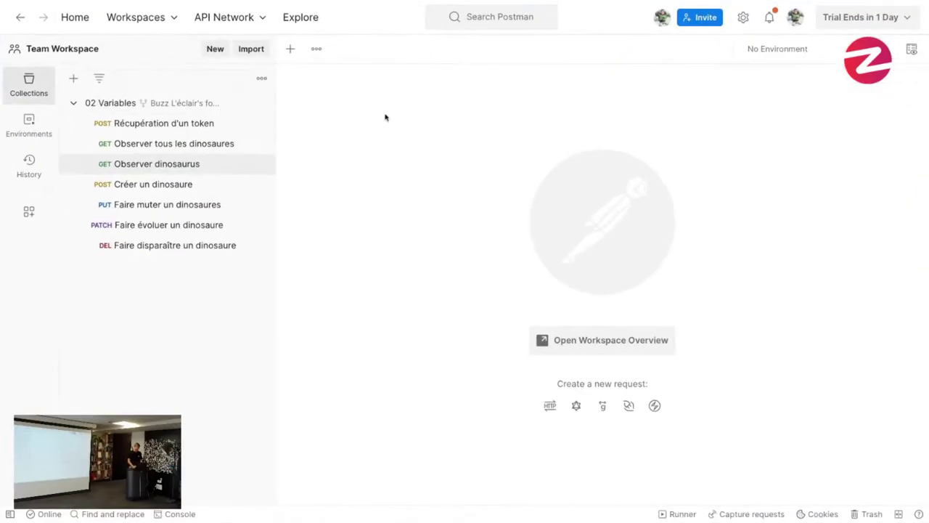
Step: Switch to the Breizhcamp-2023-WS workspace and add a new API alongside Dinosaurs_API
{"action": "left_click", "coordinate": [570, 118]}
{"action": "left_click", "coordinate": [217, 132]}
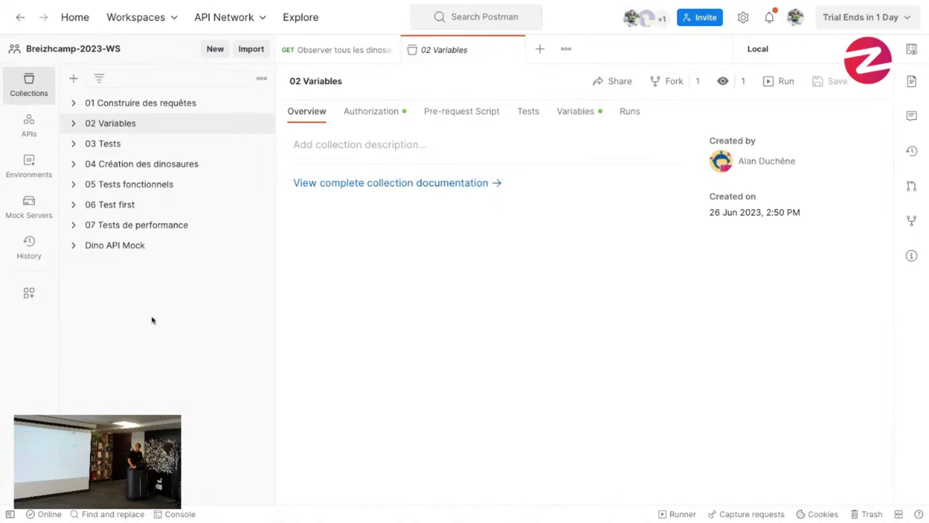
{"action": "left_click", "coordinate": [32, 126]}
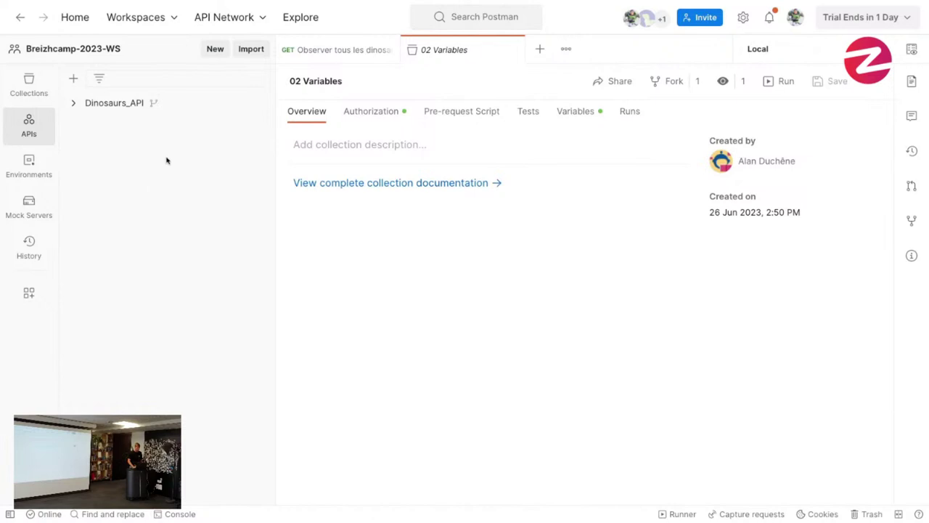
{"action": "left_click", "coordinate": [74, 78]}
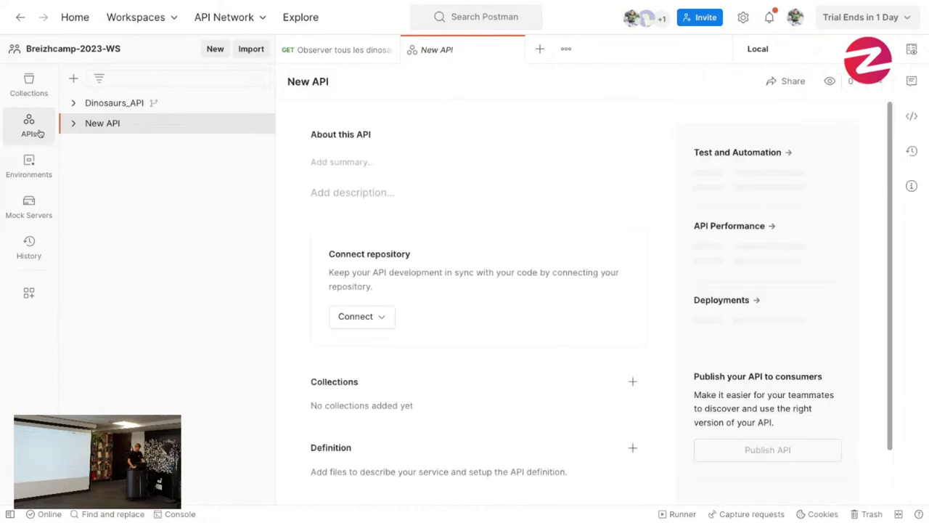
Step: Open the Breizhcamp-2023-WS workspace settings and turn the APIs sidebar element off and on again
{"action": "left_click", "coordinate": [92, 48]}
{"action": "left_click", "coordinate": [817, 79]}
{"action": "scroll", "coordinate": [421, 247], "scroll_direction": "down", "scroll_amount": 3}
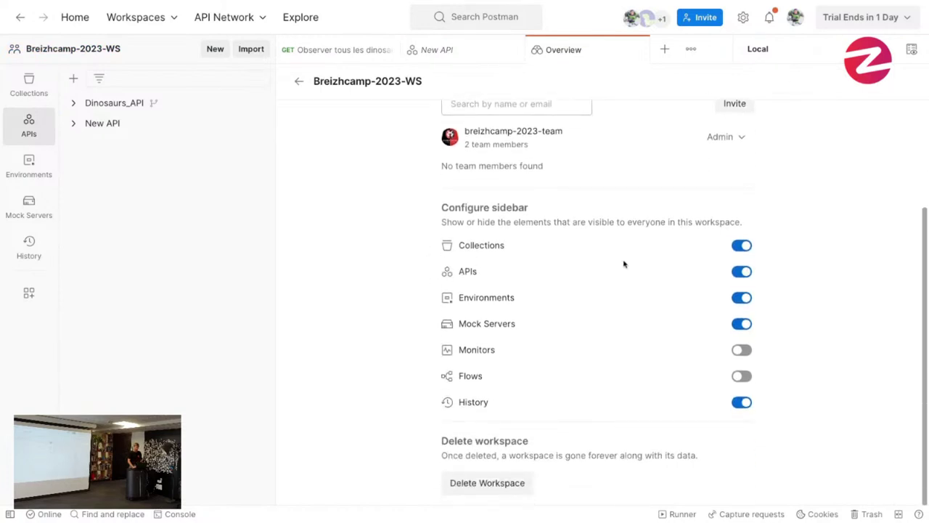
{"action": "left_click", "coordinate": [741, 273]}
{"action": "left_click", "coordinate": [741, 272]}
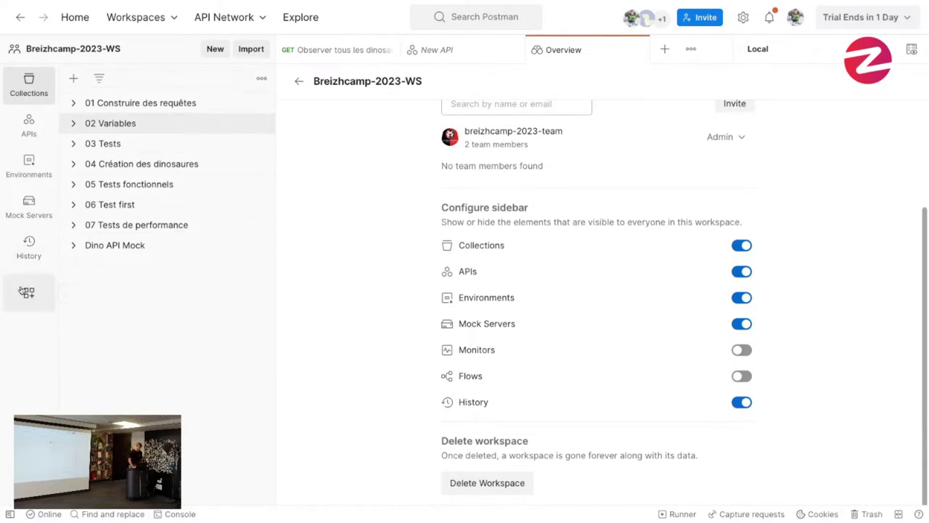
Step: Open New API in this window and in the teammate's Breizhcamp-2023-WS window to check that it is shared
{"action": "left_click", "coordinate": [41, 134]}
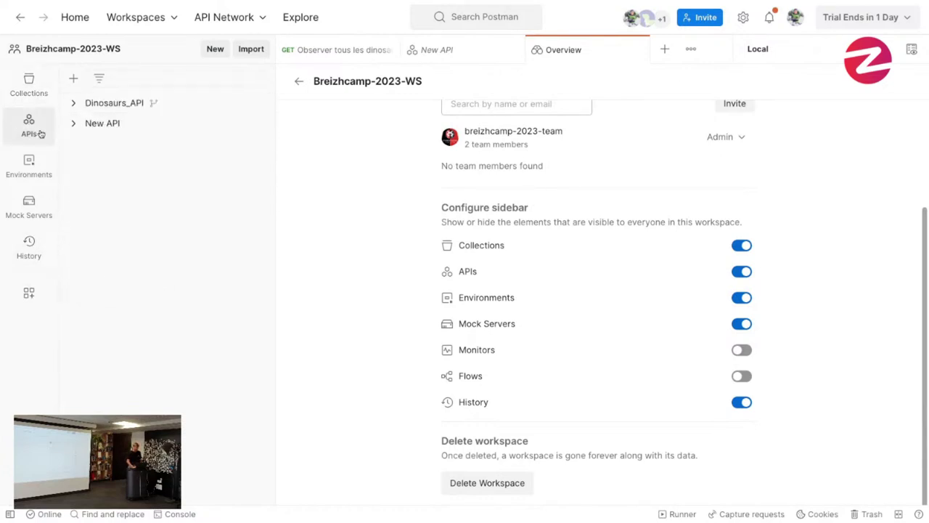
{"action": "left_click", "coordinate": [102, 125]}
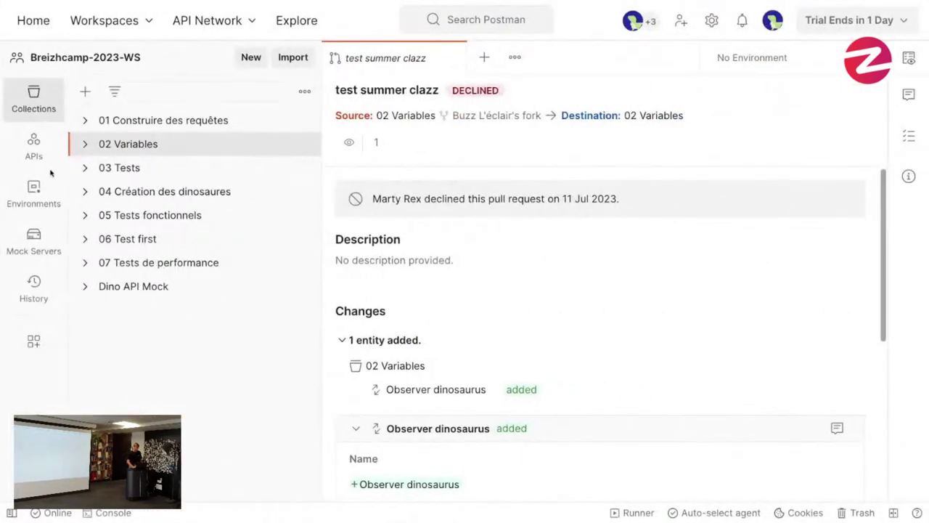
{"action": "left_click", "coordinate": [34, 136]}
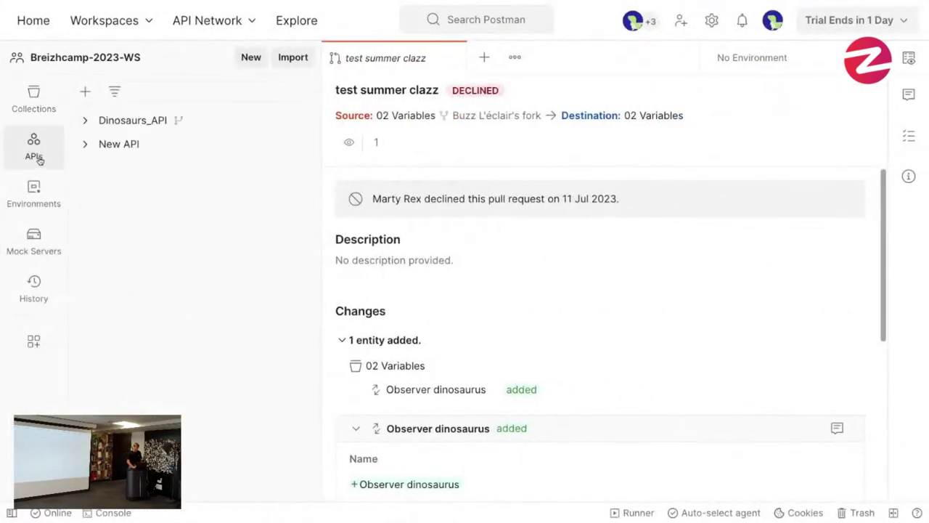
{"action": "left_click", "coordinate": [154, 147]}
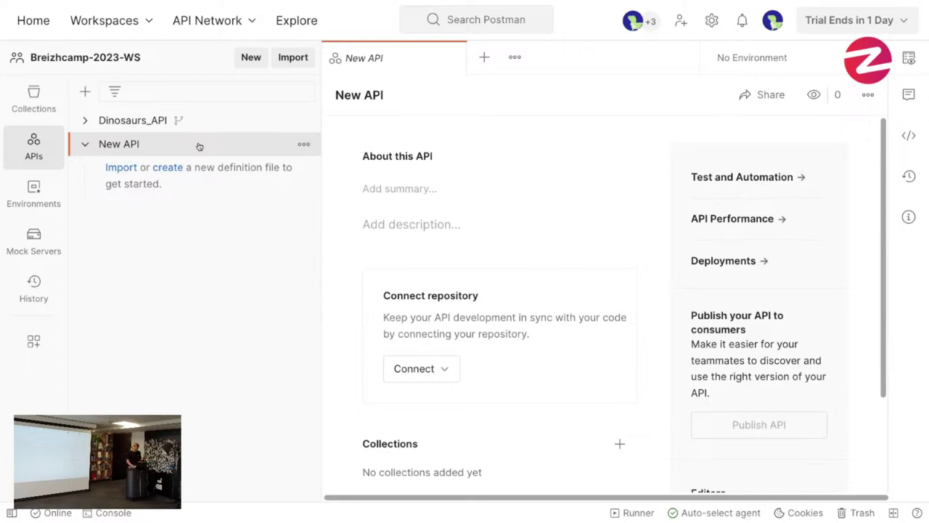
Step: Return to the first Breizhcamp-2023-WS window and open the index.yaml definition file of Dinosaurs_API
{"action": "key", "text": "ctrl+Left"}
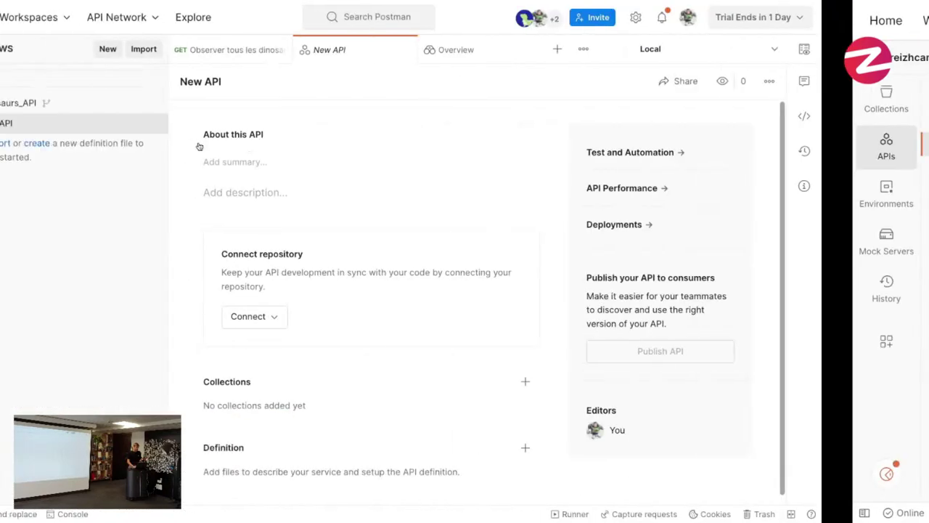
{"action": "left_click", "coordinate": [174, 105]}
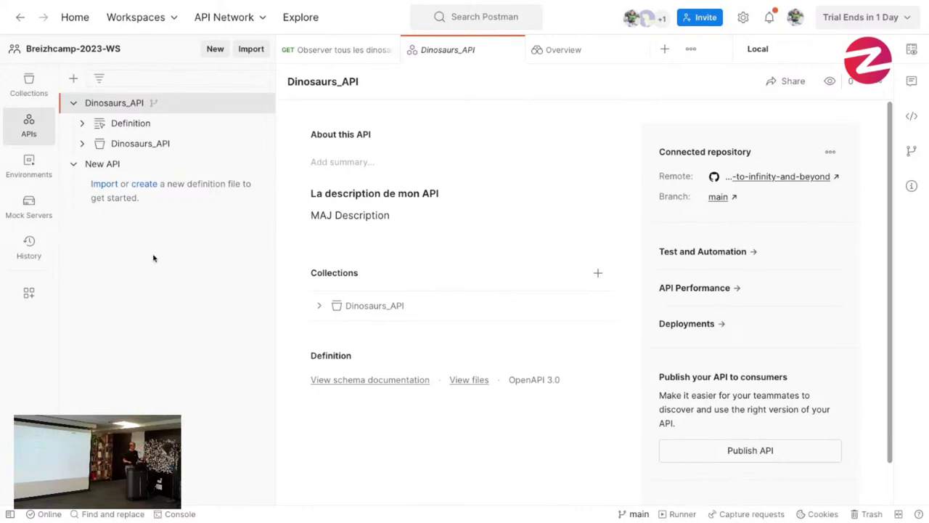
{"action": "left_click", "coordinate": [83, 124]}
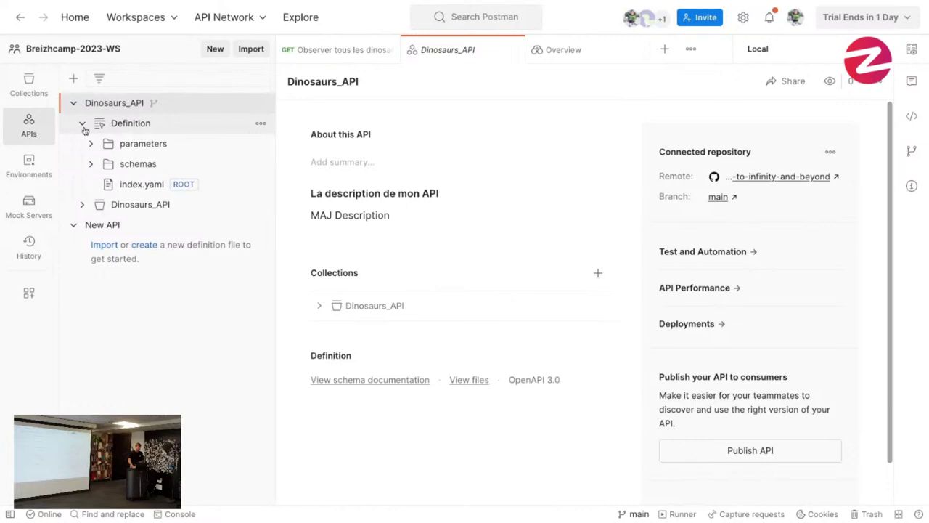
{"action": "left_click", "coordinate": [141, 184]}
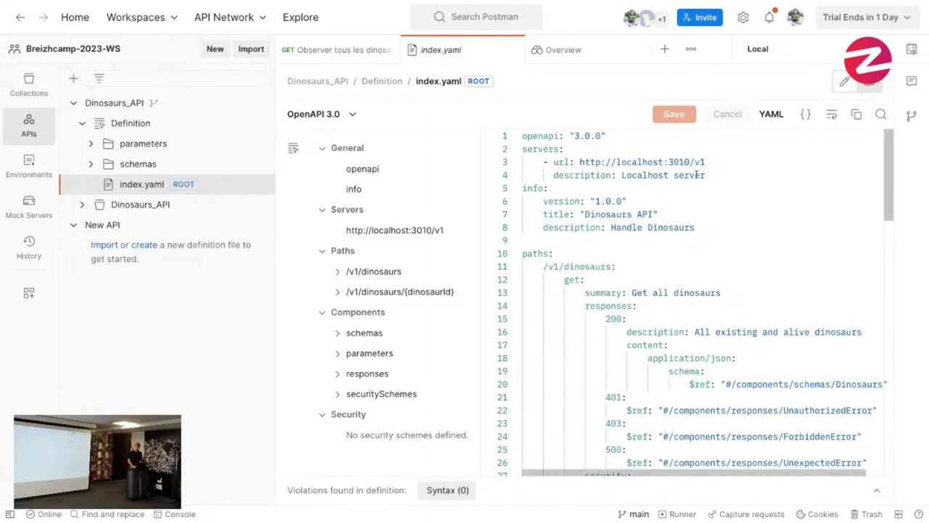
Step: Set the openapi version in index.yaml to "3.0.1" and save the file
{"action": "left_click", "coordinate": [628, 138]}
{"action": "key", "text": "Left"}
{"action": "key", "text": "BackSpace"}
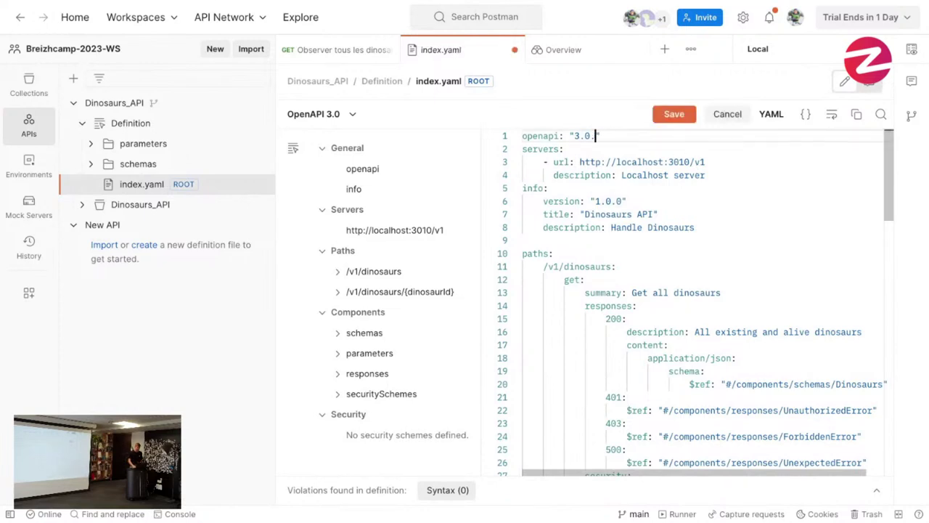
{"action": "type", "text": "1"}
{"action": "key", "text": "ctrl+s"}
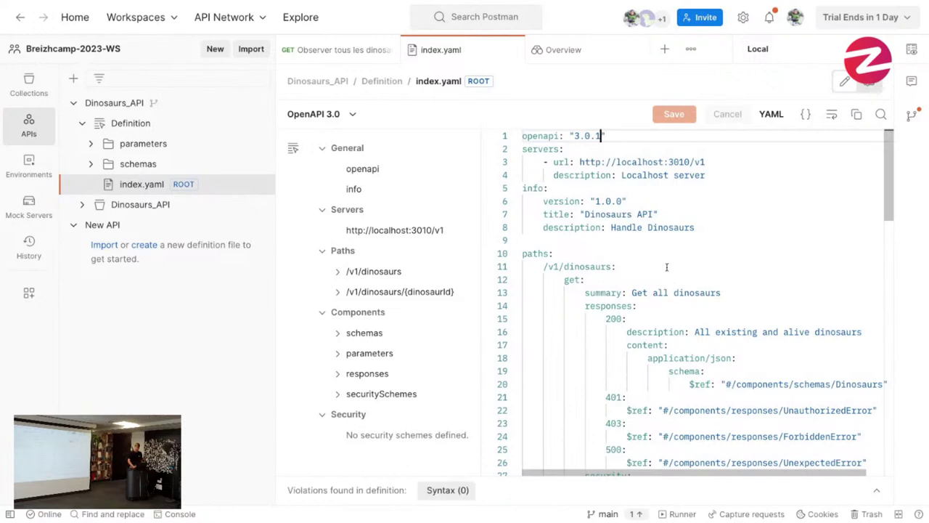
Step: Compare the index.yaml changes in the main branch's source control view and choose to create a new branch to commit and push
{"action": "scroll", "coordinate": [665, 267], "scroll_direction": "down", "scroll_amount": 1}
{"action": "left_click", "coordinate": [613, 515]}
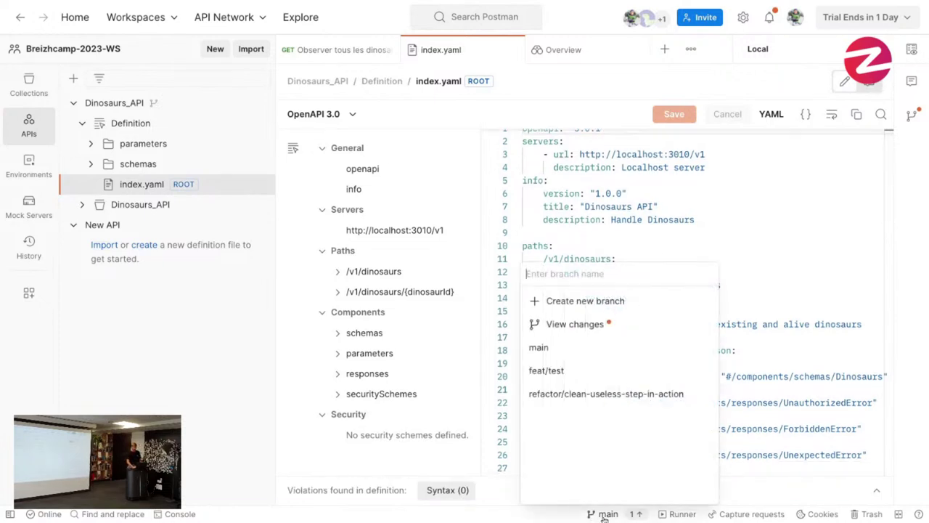
{"action": "left_click", "coordinate": [590, 325]}
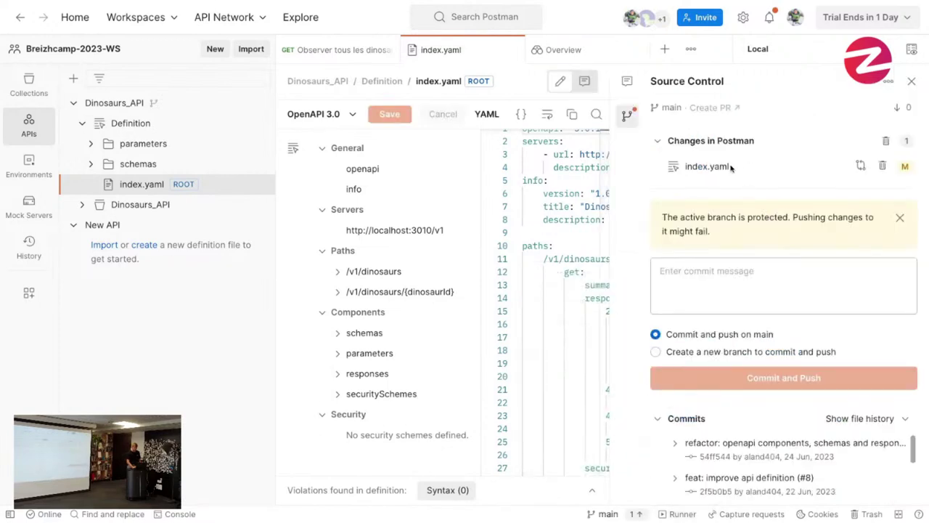
{"action": "left_click", "coordinate": [859, 166]}
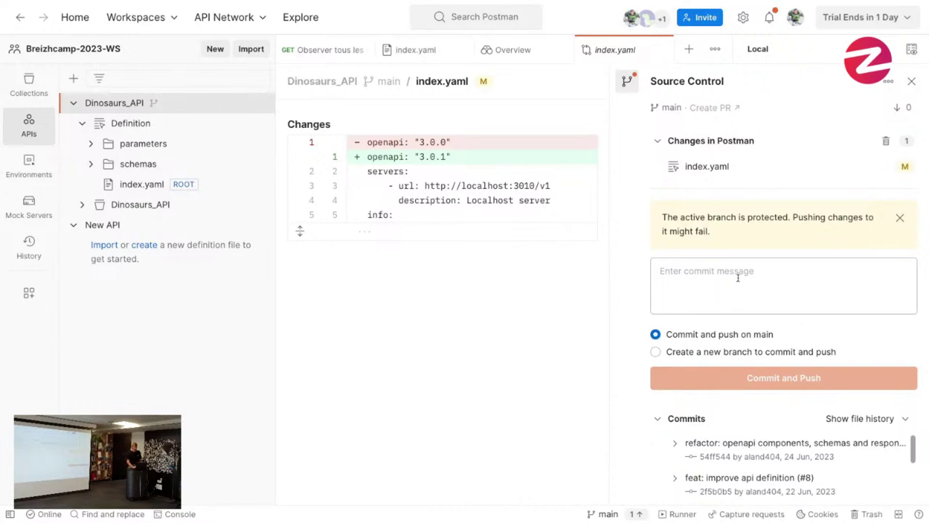
{"action": "left_click", "coordinate": [736, 353]}
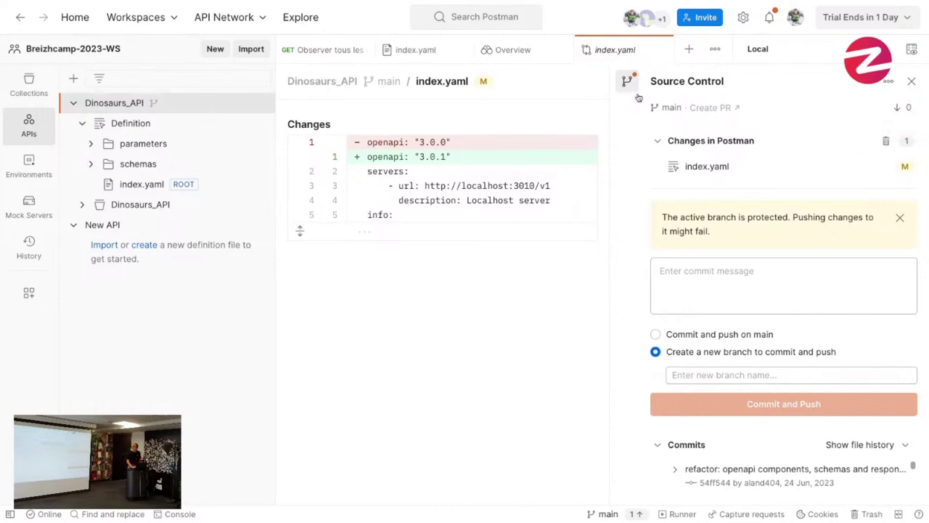
Step: Close the index.yaml comparison and switch to the presentation slides
{"action": "left_click", "coordinate": [658, 49]}
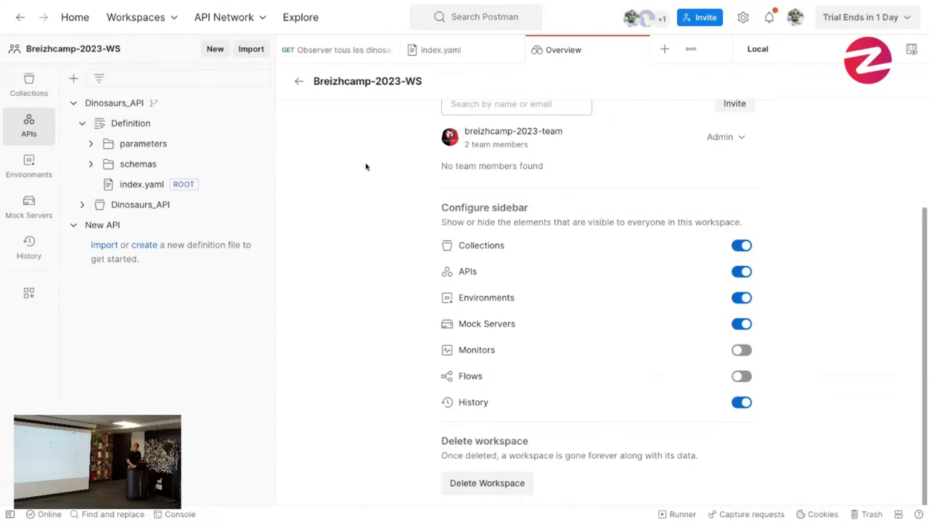
{"action": "key", "text": "ctrl+Left"}
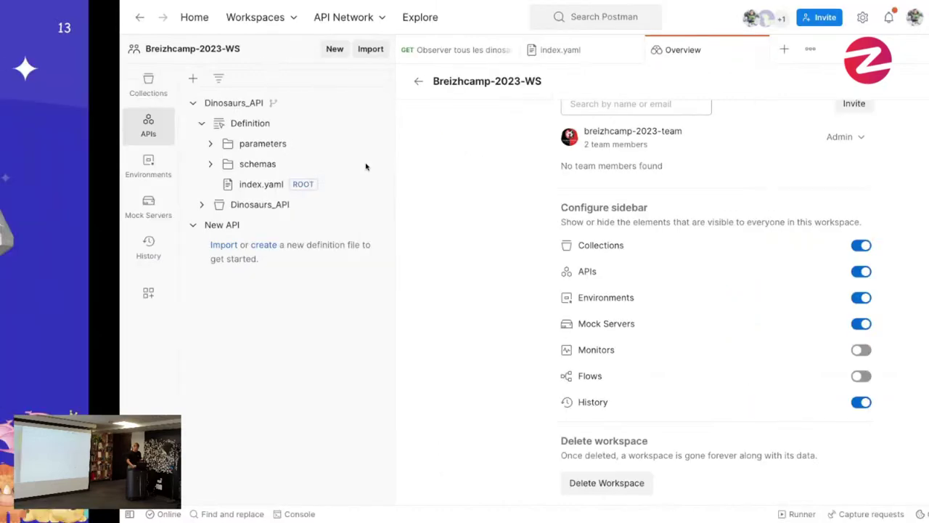